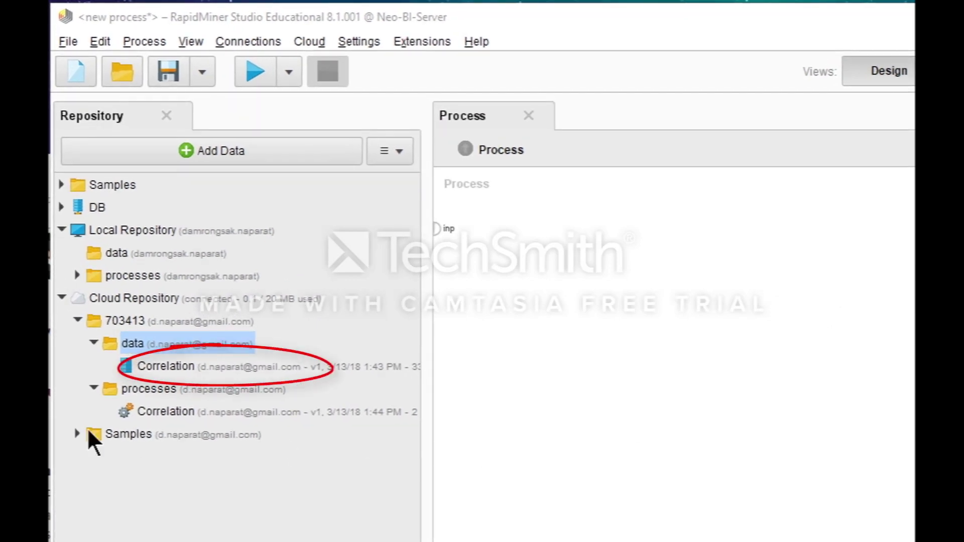
# - Add the Correlation data set from the cloud repository's 703413 data folder to the process and position its Retrieve operator near the input port
pyautogui.moveTo(150, 364); pyautogui.dragTo(549, 338)
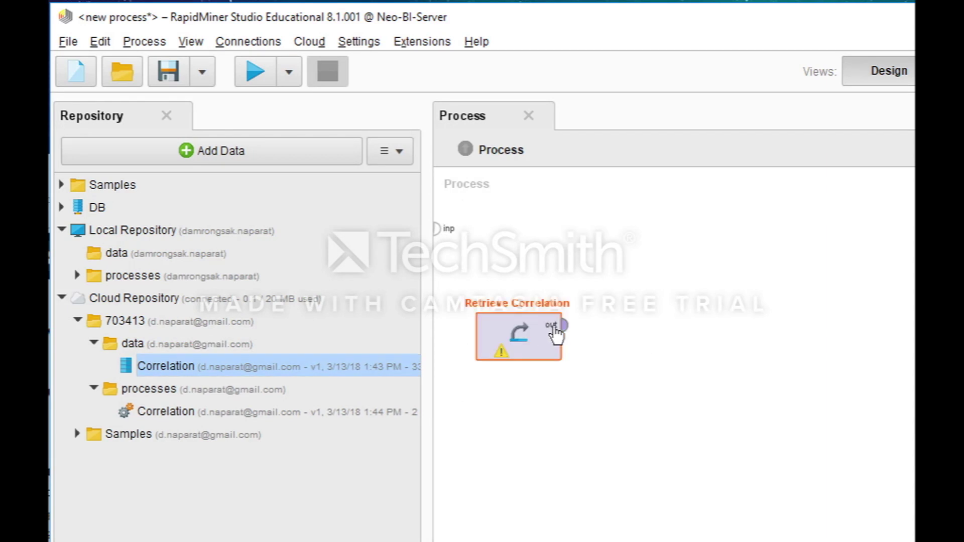
pyautogui.moveTo(502, 357); pyautogui.dragTo(522, 303)
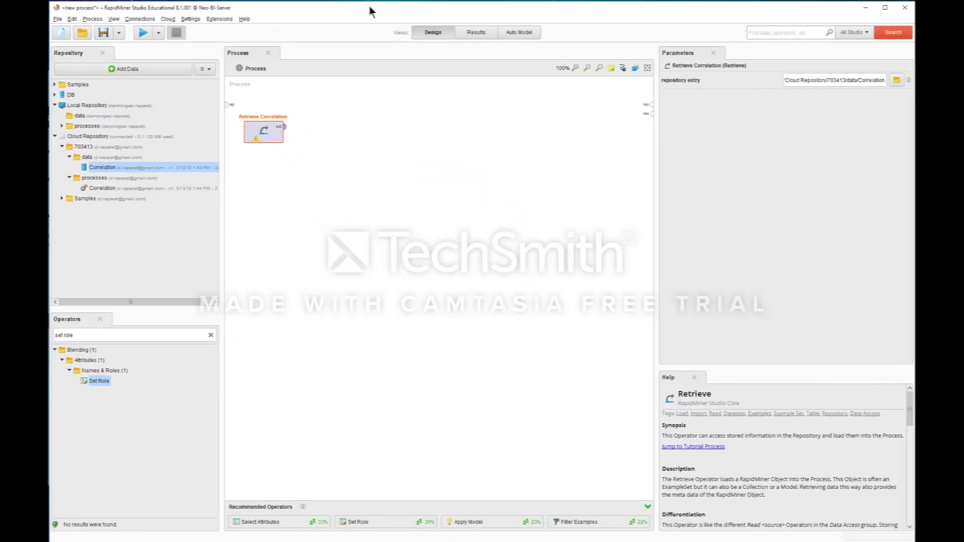
# - View the Correlation data set's table, close the old Regression example set result, and return to the process design
pyautogui.doubleClick(100, 169)
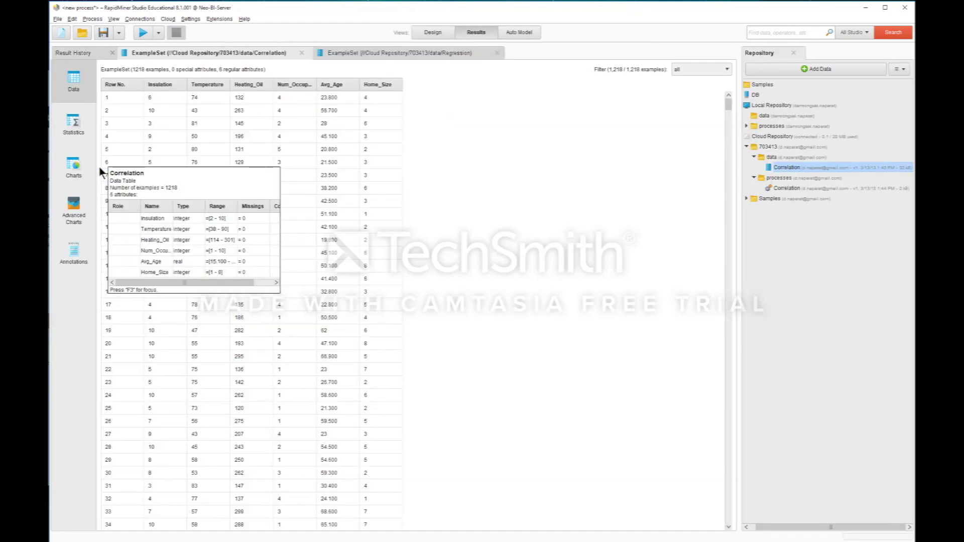
pyautogui.click(496, 53)
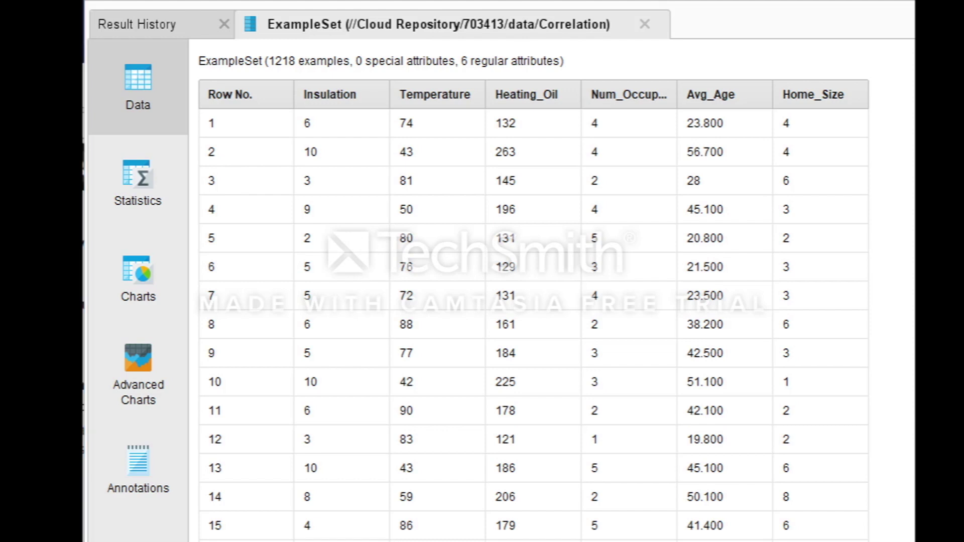
pyautogui.click(451, 31)
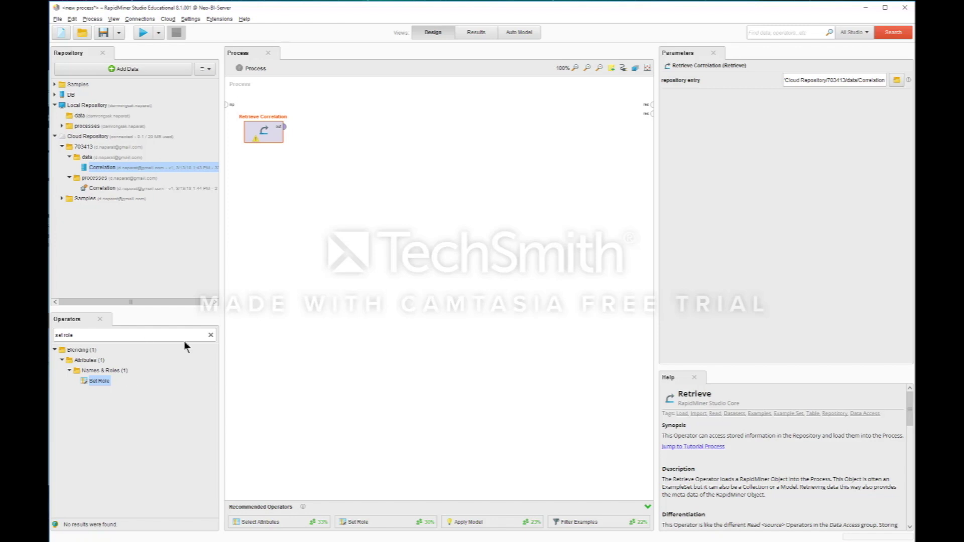
# - Search for the "set role" operator, place Set Role beside Retrieve Correlation, and connect the retrieved data to its example set input
pyautogui.click(210, 335)
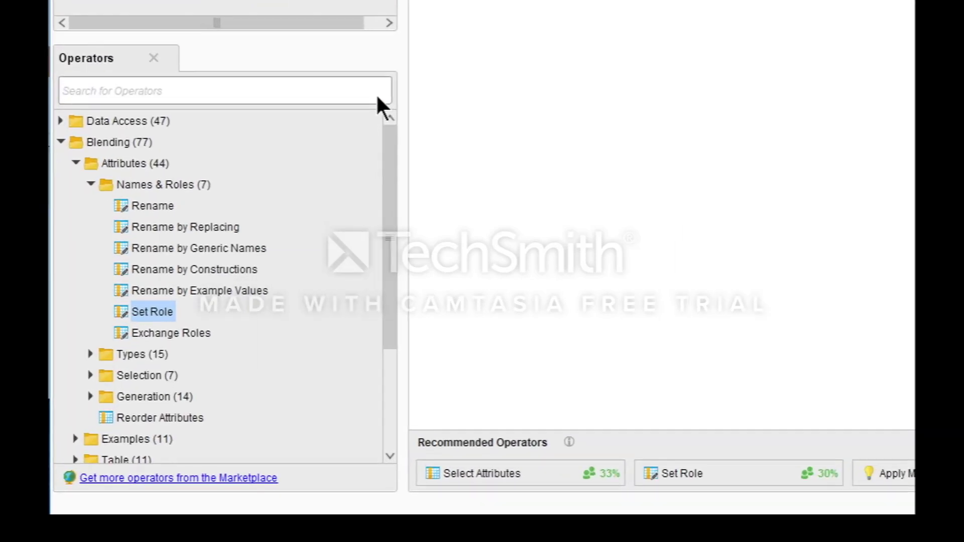
pyautogui.write('set role')
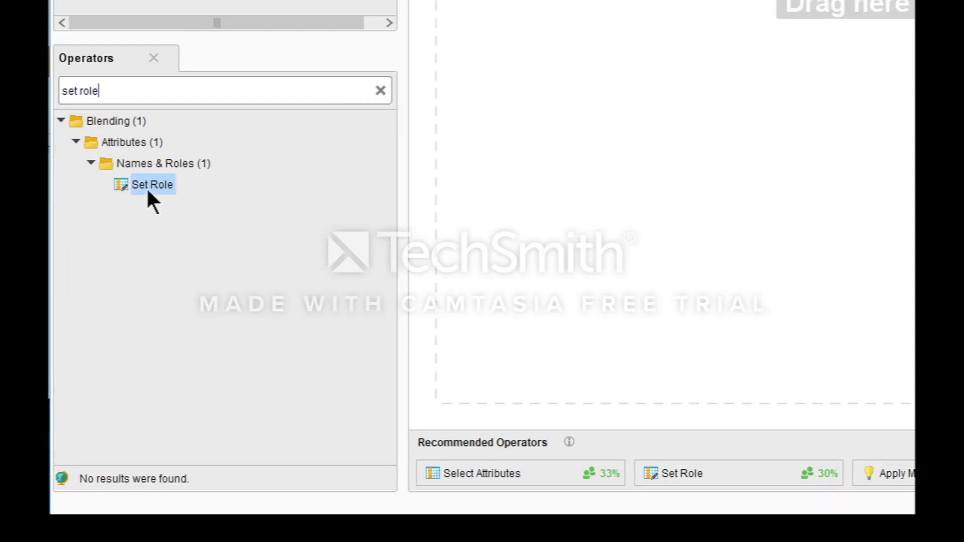
pyautogui.moveTo(136, 190)
pyautogui.mouseDown()
pyautogui.moveTo(524, 0)
pyautogui.moveTo(156, 184)
pyautogui.moveTo(155, 198)
pyautogui.mouseUp()
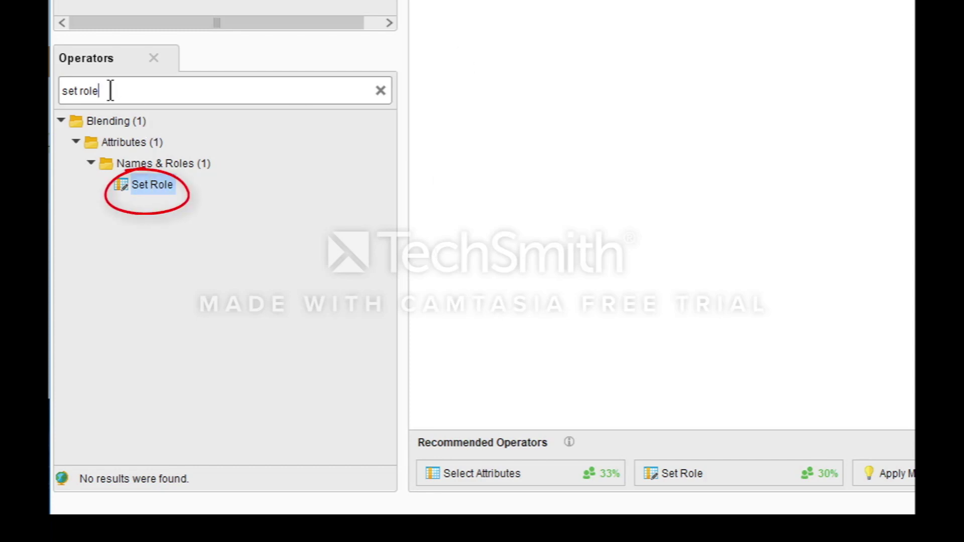
pyautogui.moveTo(137, 182); pyautogui.dragTo(619, 0)
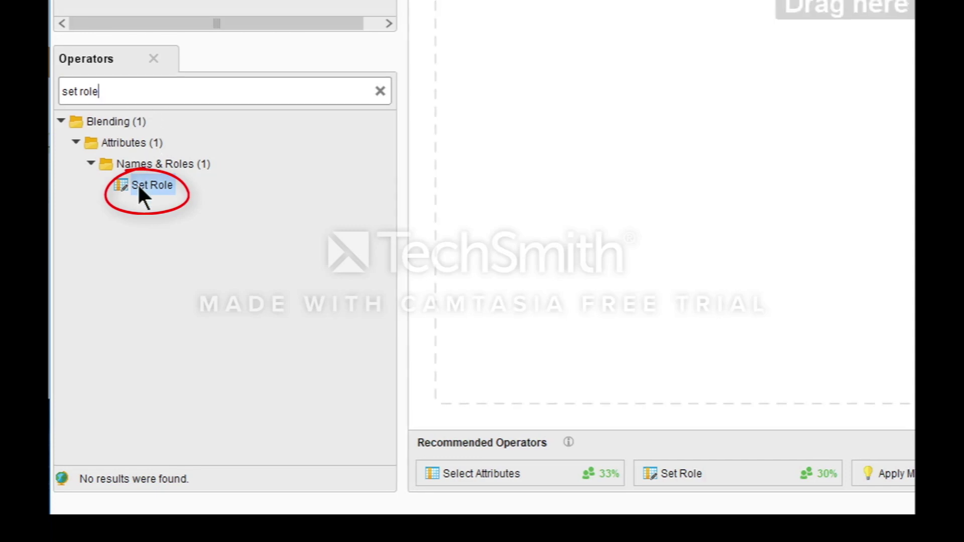
pyautogui.moveTo(325, 249); pyautogui.dragTo(346, 133)
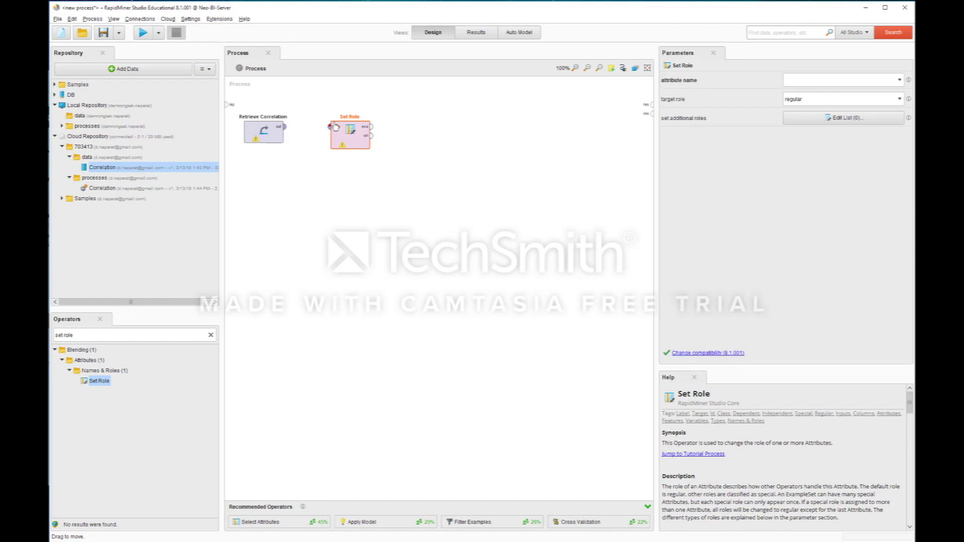
pyautogui.click(284, 128)
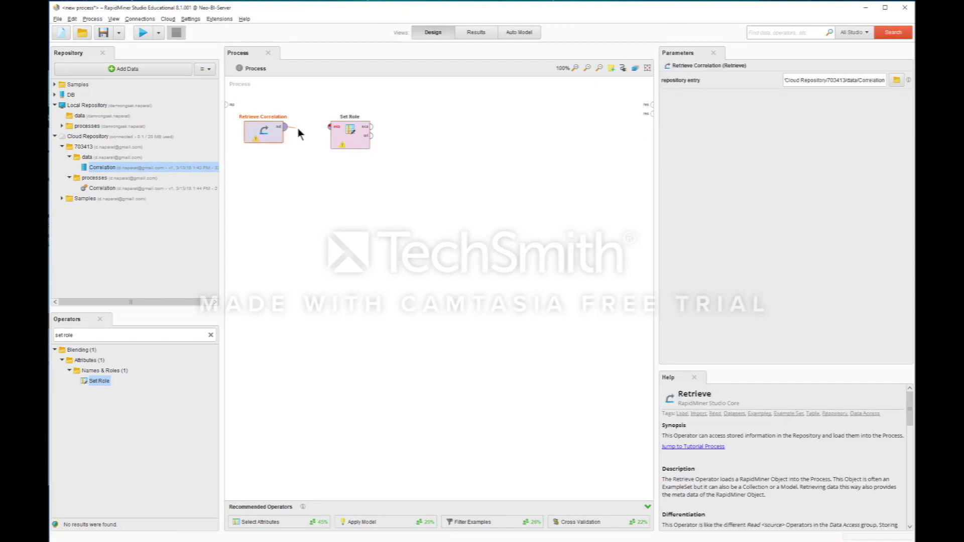
pyautogui.click(331, 128)
# - Configure the Set Role operator to give the Heating_Oil attribute the target role label
pyautogui.click(344, 143)
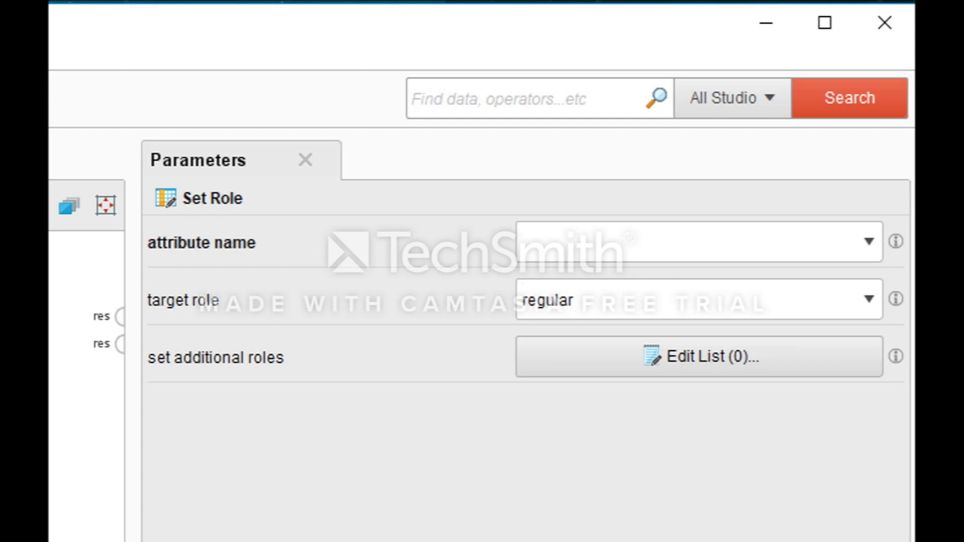
pyautogui.click(870, 244)
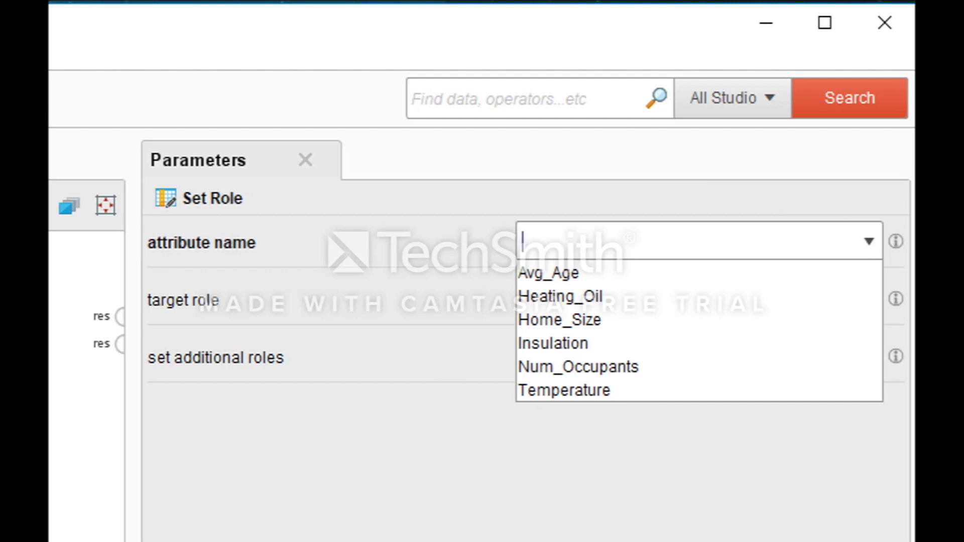
pyautogui.click(578, 299)
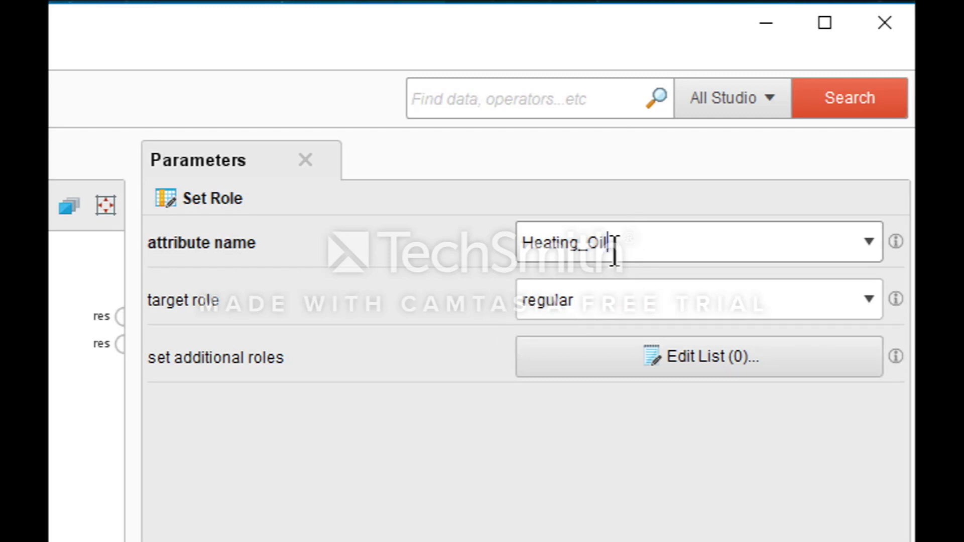
pyautogui.click(868, 301)
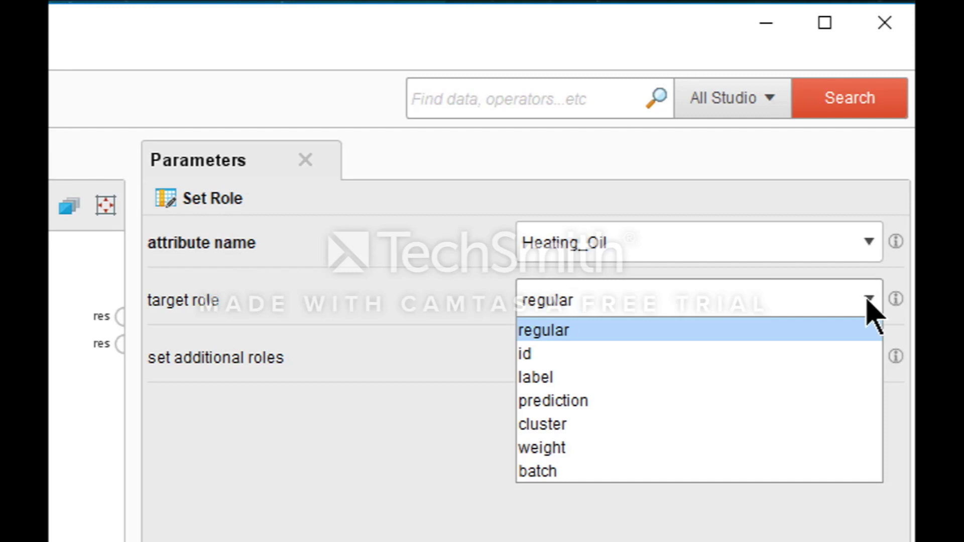
pyautogui.click(667, 382)
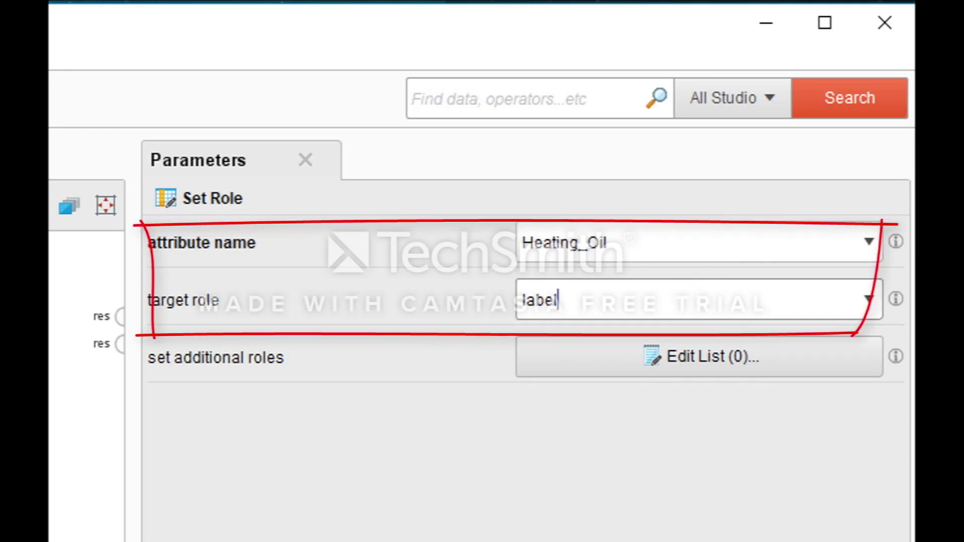
pyautogui.click(73, 331)
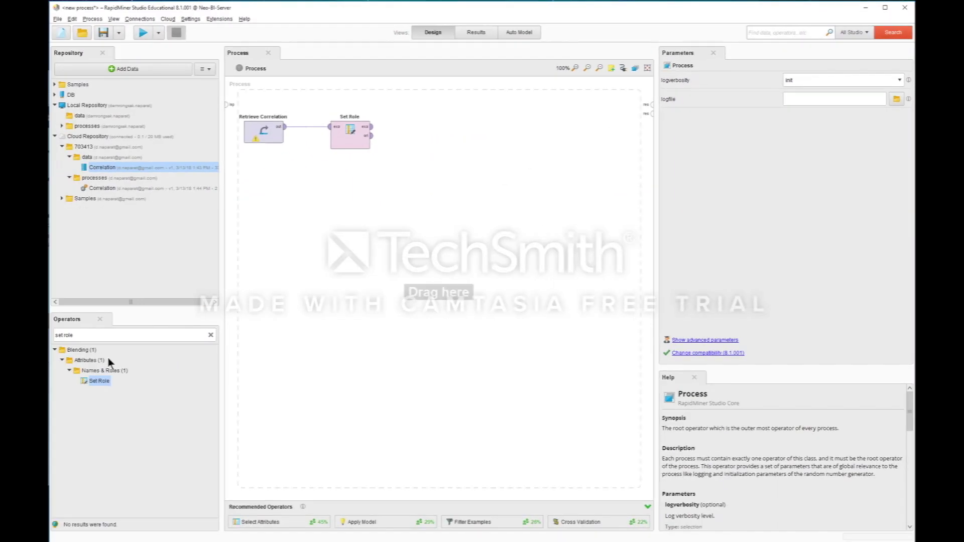
# - Search the operators for "linear regress", add Linear Regression after Set Role, and connect Set Role's example set output to its training input
pyautogui.doubleClick(111, 333)
pyautogui.press('BackSpace')
pyautogui.press('BackSpace')
pyautogui.press('BackSpace')
pyautogui.press('BackSpace')
pyautogui.press('BackSpace')
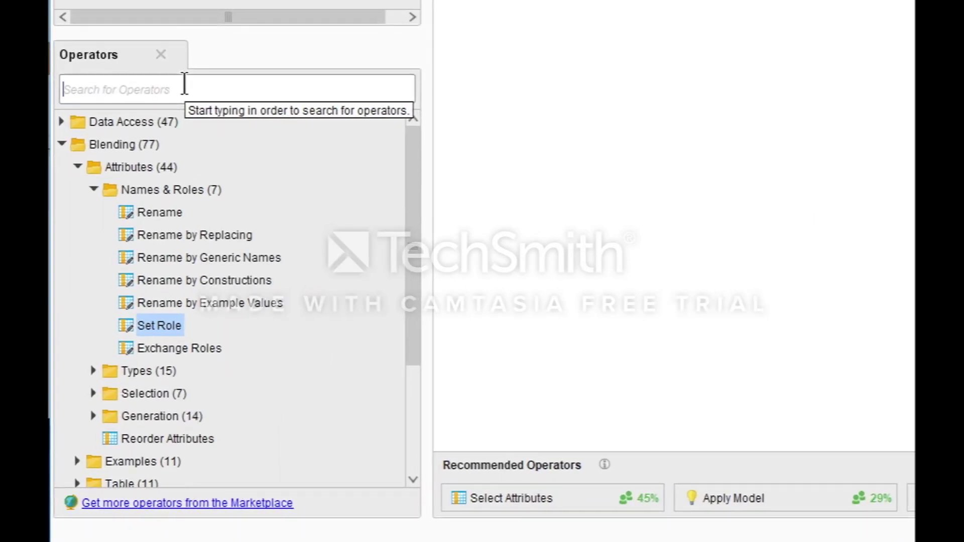
pyautogui.write('linear')
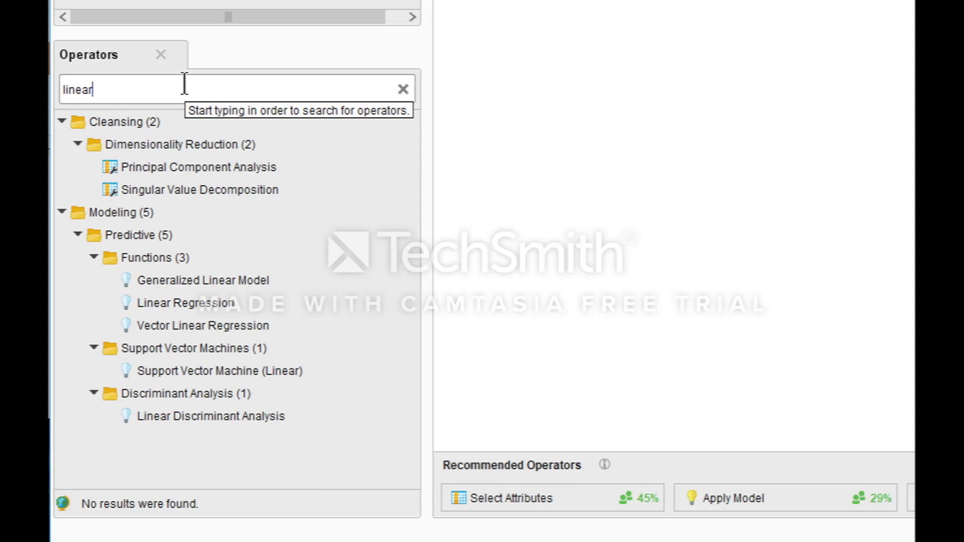
pyautogui.write(' regress')
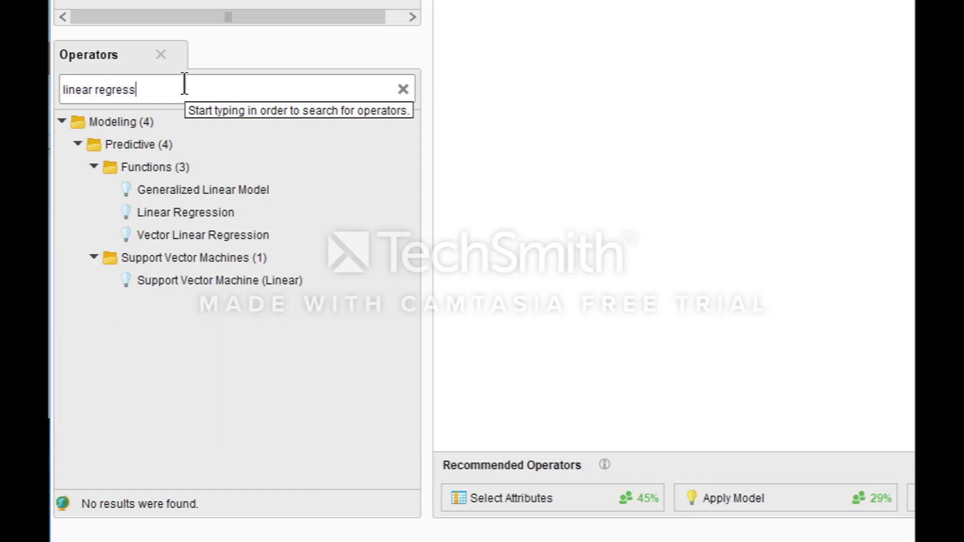
pyautogui.click(157, 214)
pyautogui.moveTo(157, 214); pyautogui.dragTo(420, 130)
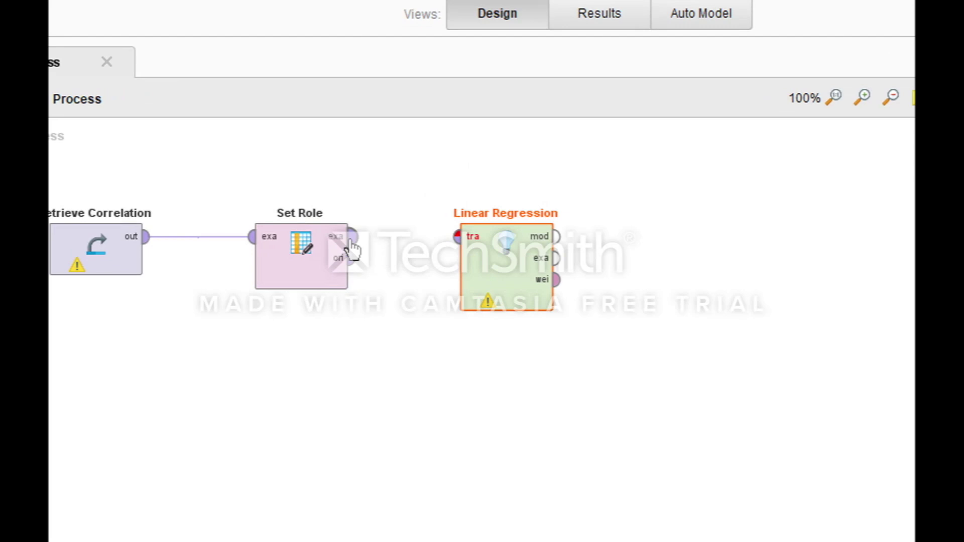
pyautogui.moveTo(351, 239); pyautogui.dragTo(459, 242)
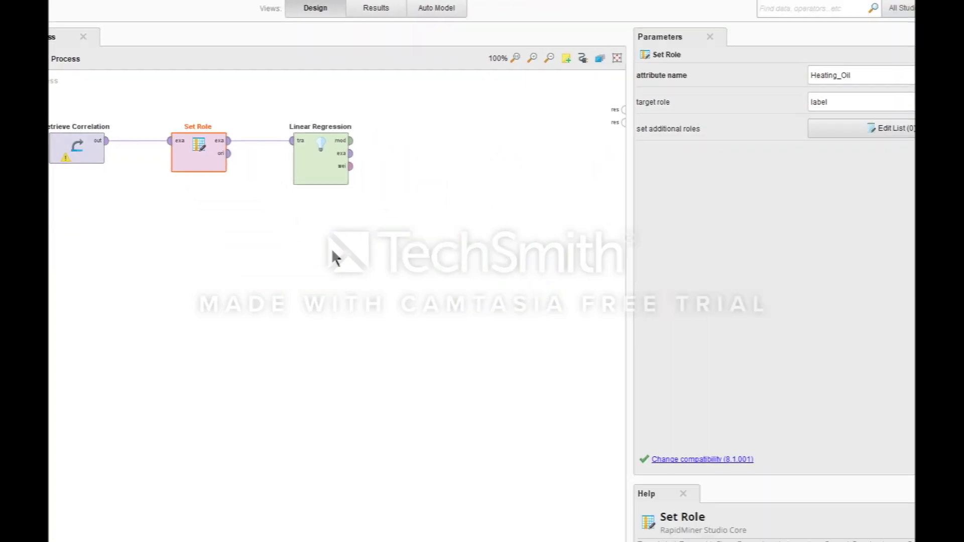
# - Connect the Linear Regression model output to the first process result port and run the process
pyautogui.click(300, 167)
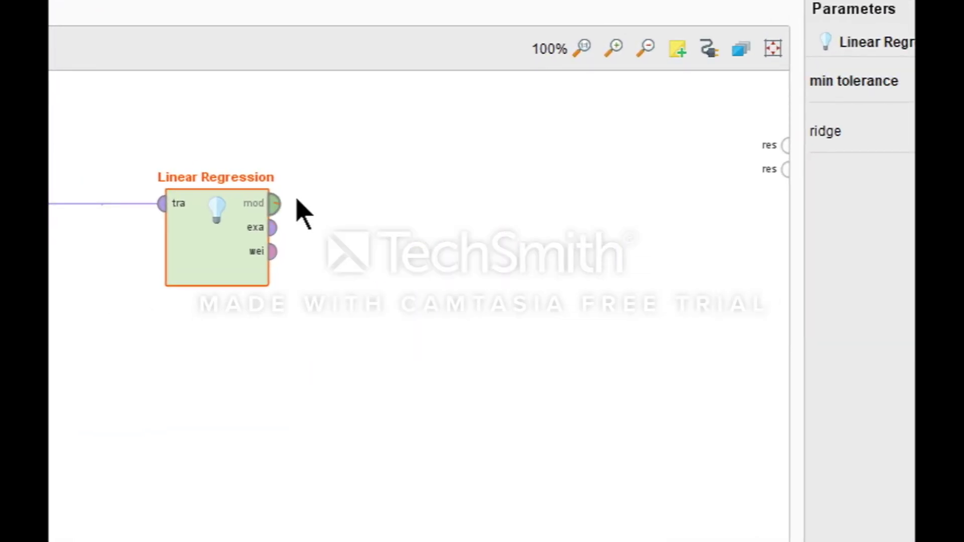
pyautogui.moveTo(296, 201)
pyautogui.mouseDown()
pyautogui.moveTo(551, 197)
pyautogui.moveTo(699, 150)
pyautogui.moveTo(785, 146)
pyautogui.mouseUp()
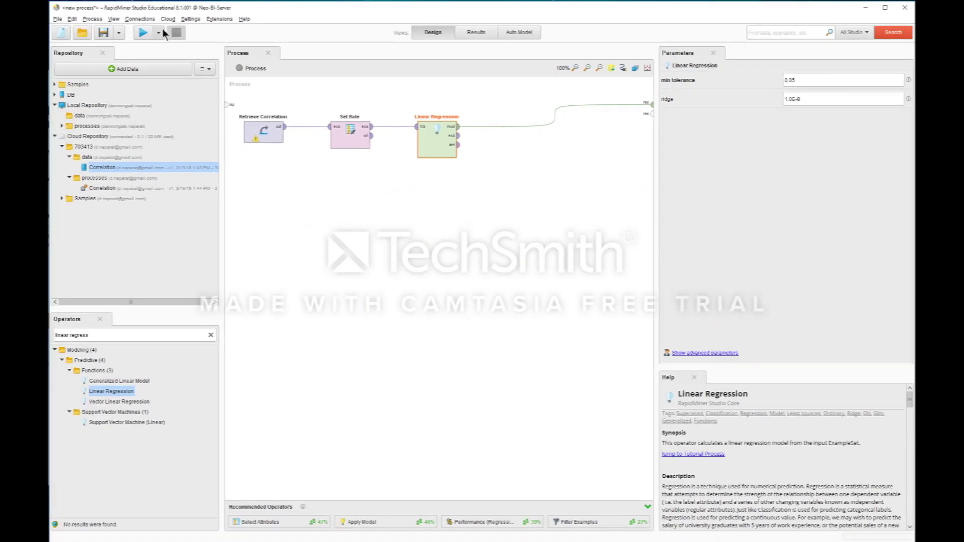
pyautogui.click(144, 34)
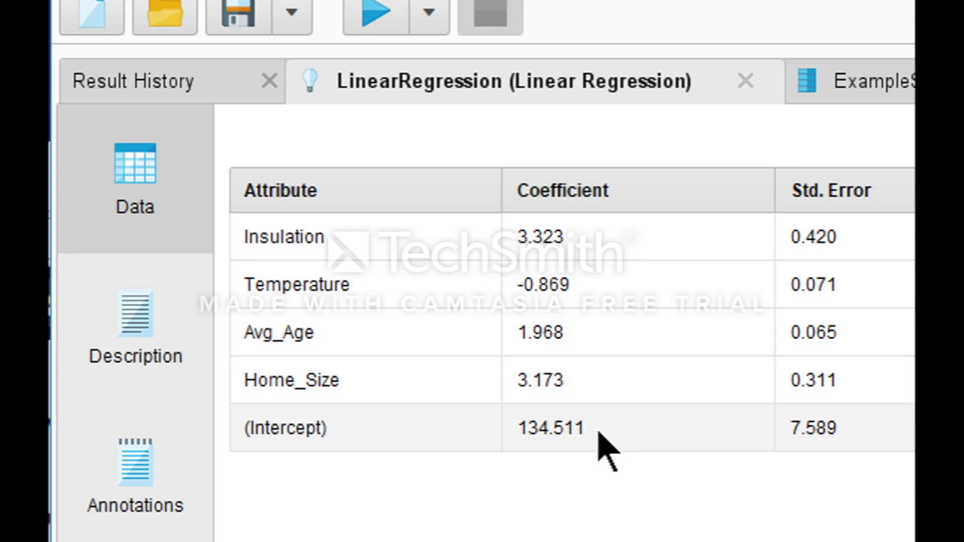
# - Examine the regression model's coefficient table and its formula description, and return to the process design
pyautogui.moveTo(598, 432)
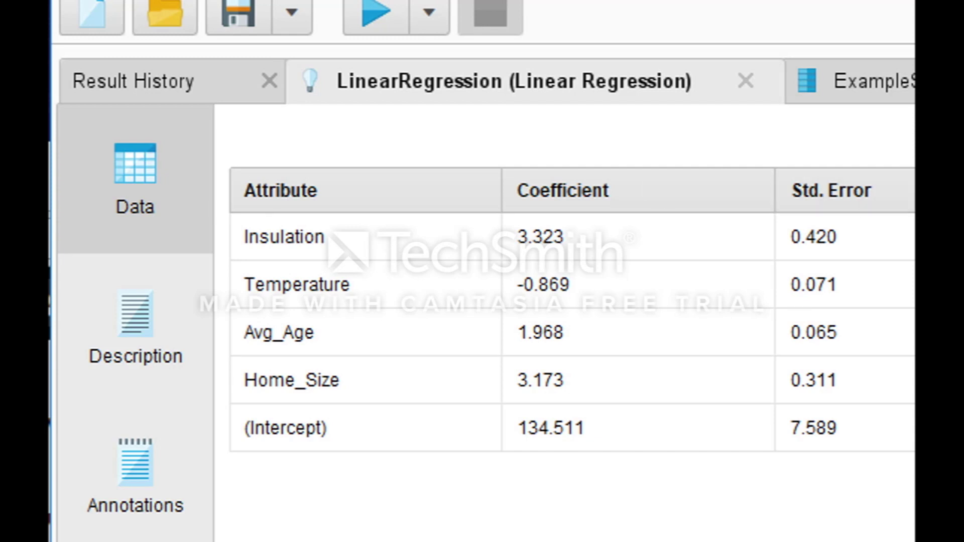
pyautogui.click(141, 318)
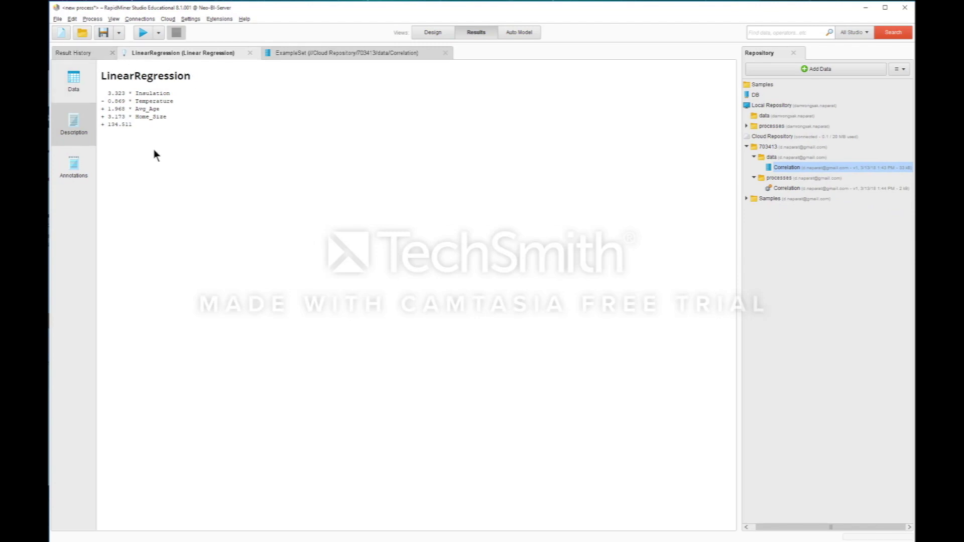
pyautogui.click(444, 33)
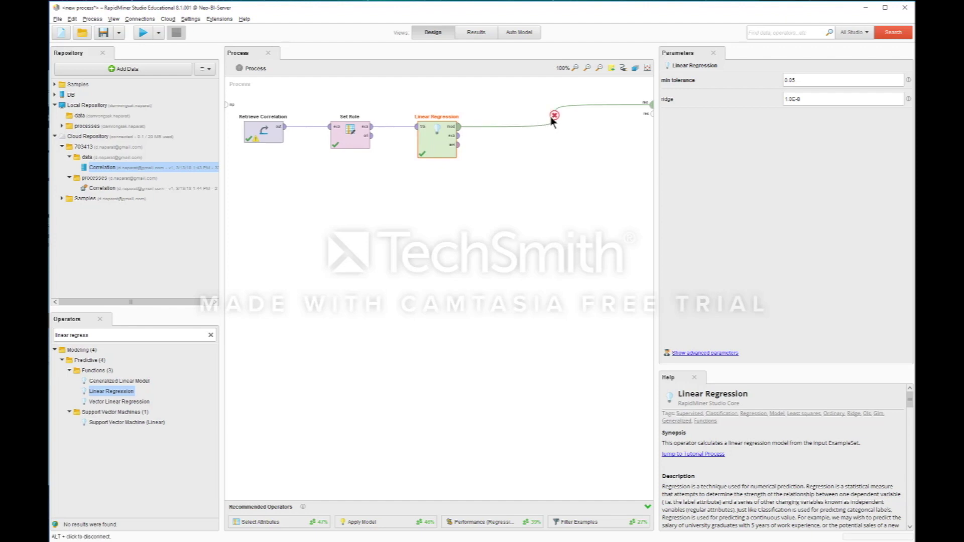
# - Start a data import from the computer, choose Regression.csv in the Desktop's Mining Data folder, and proceed to the data format settings
pyautogui.click(551, 118)
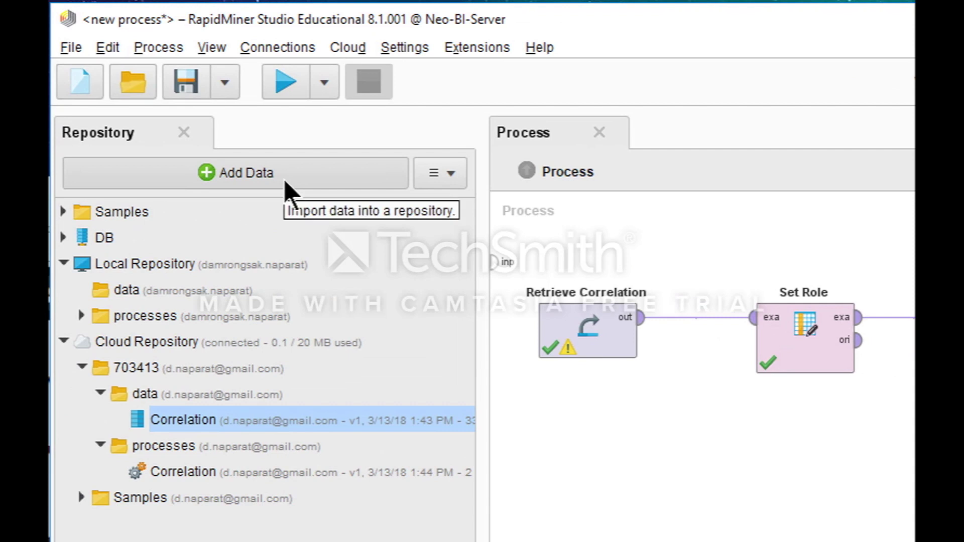
pyautogui.click(285, 180)
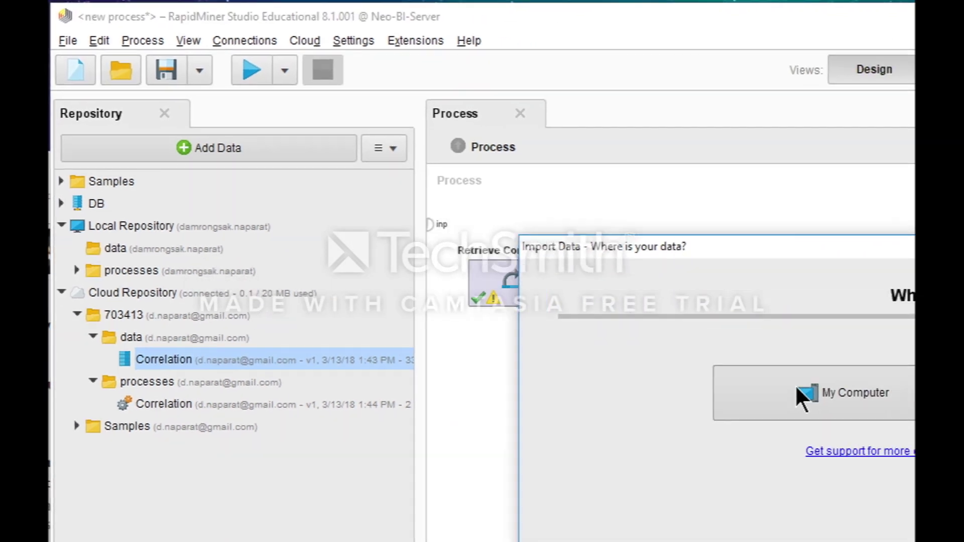
pyautogui.click(802, 394)
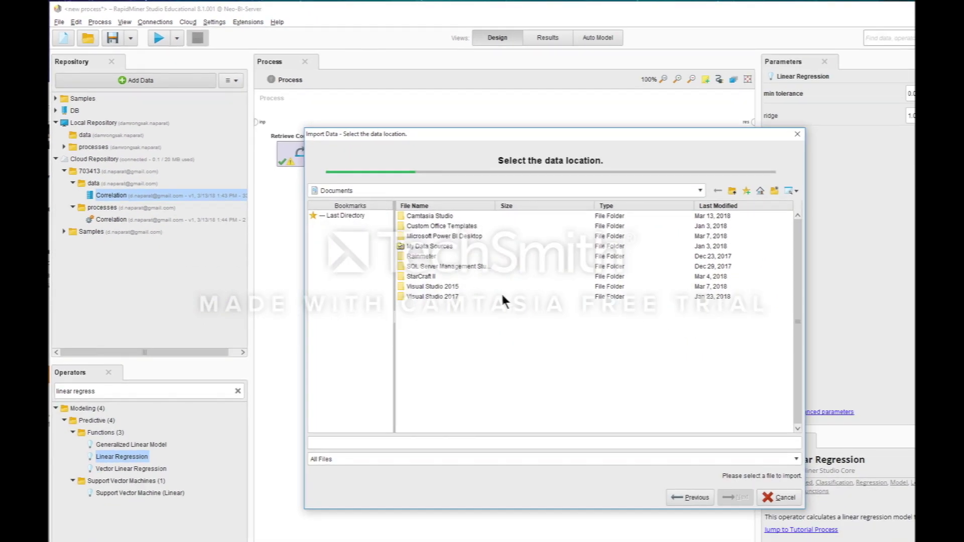
pyautogui.click(760, 191)
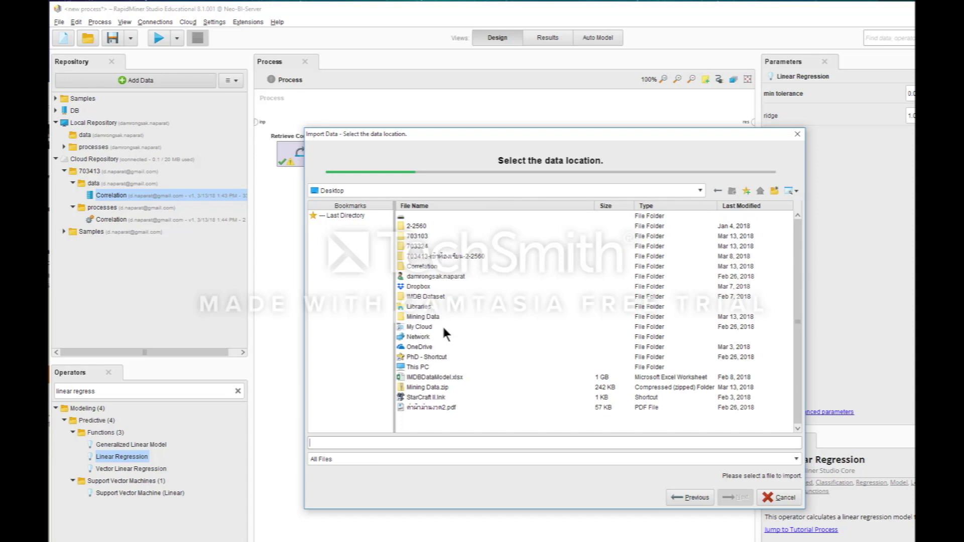
pyautogui.doubleClick(414, 317)
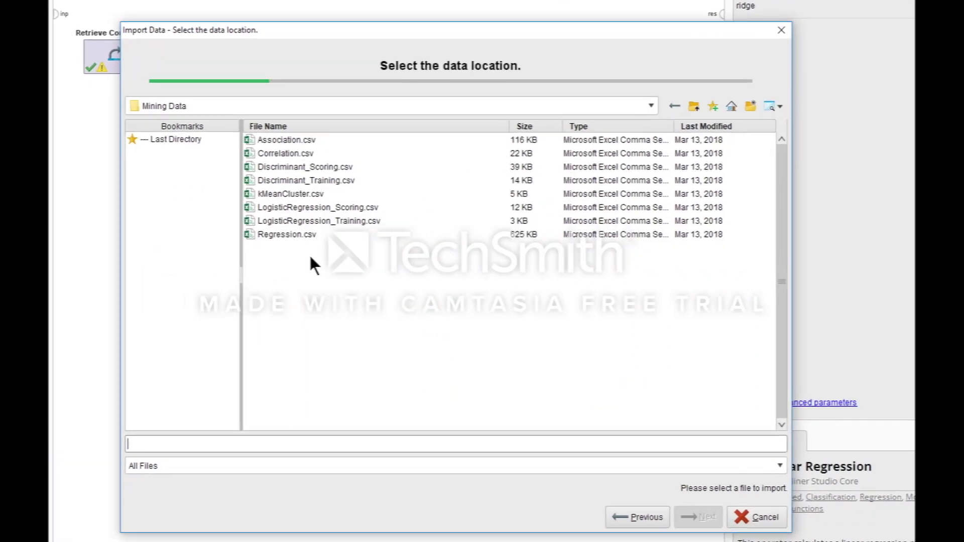
pyautogui.click(289, 234)
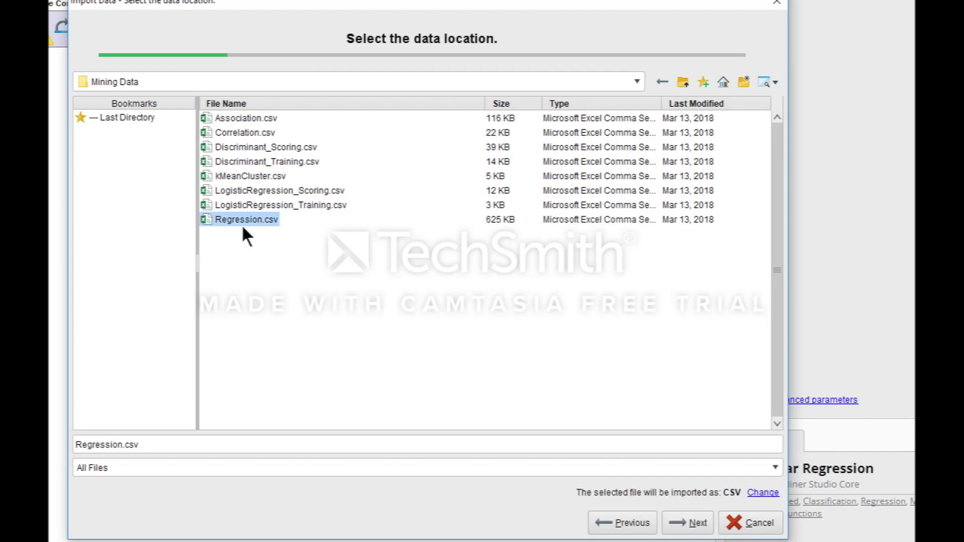
pyautogui.click(676, 514)
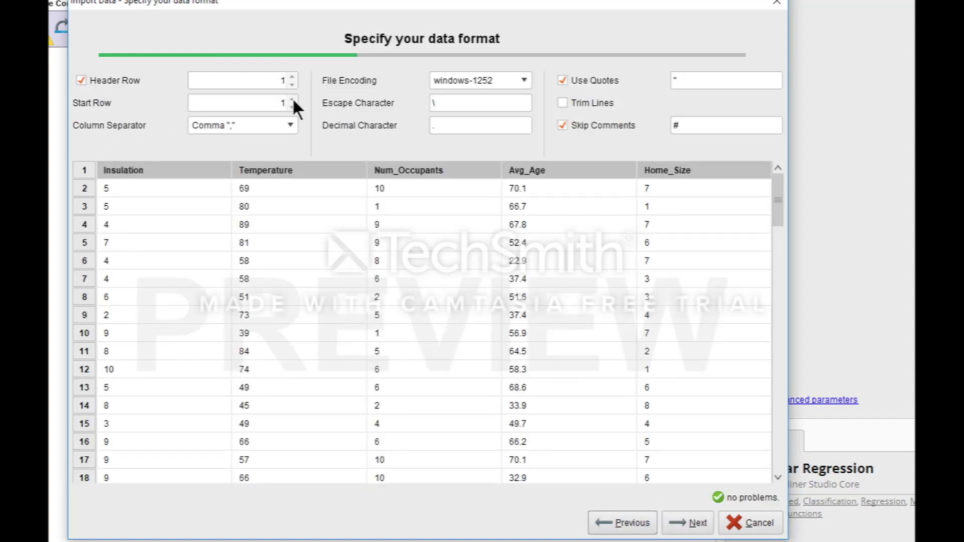
# - Accept the CSV format and column type settings for Regression.csv and proceed to choosing where to store the data
pyautogui.moveTo(770, 199); pyautogui.dragTo(766, 260)
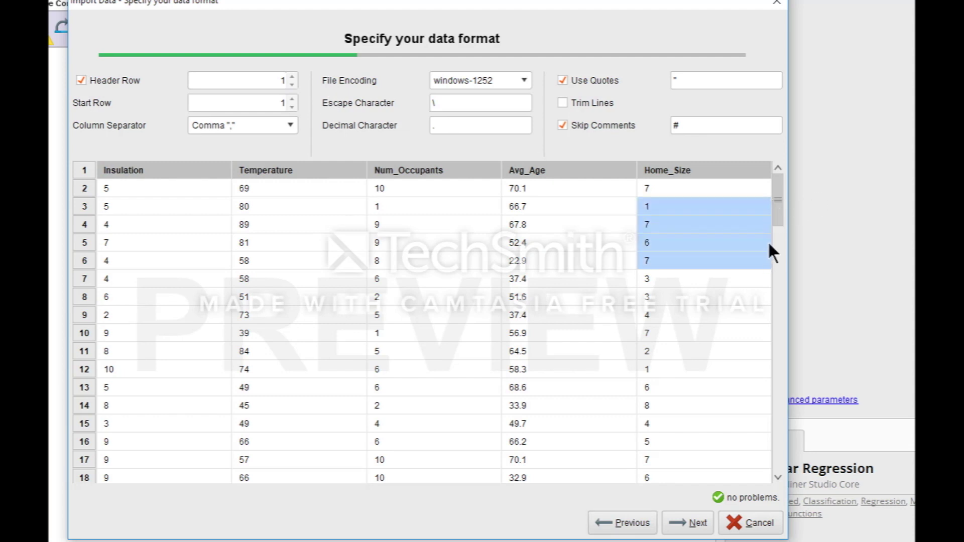
pyautogui.click(685, 174)
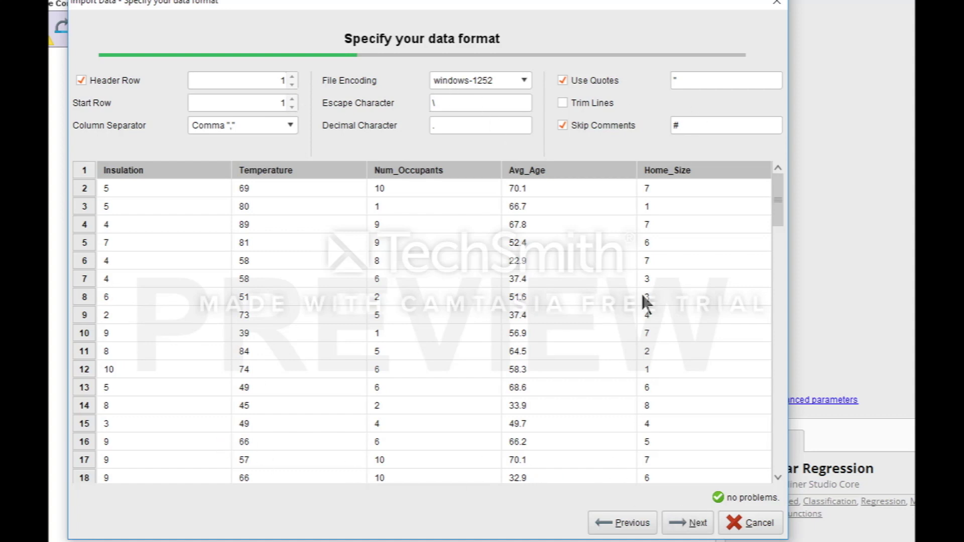
pyautogui.click(679, 532)
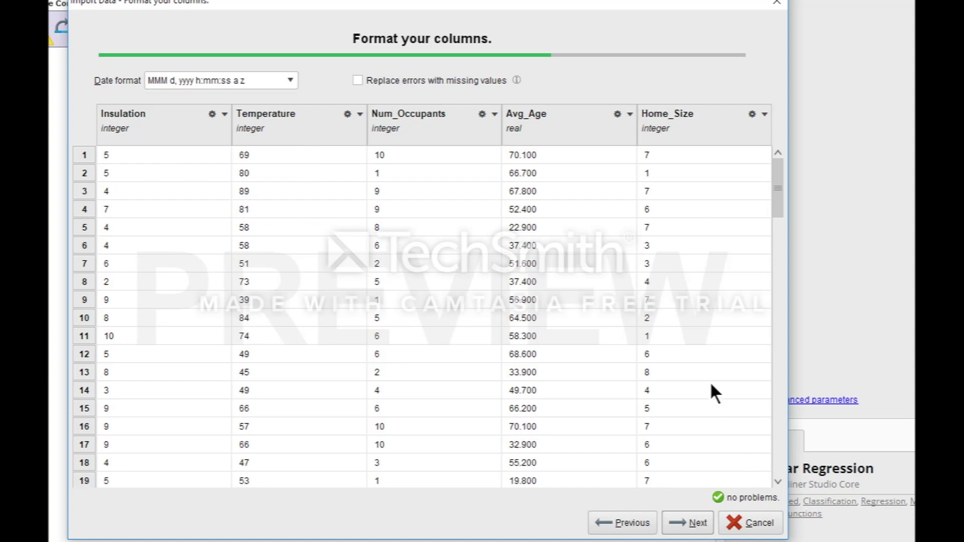
pyautogui.click(691, 522)
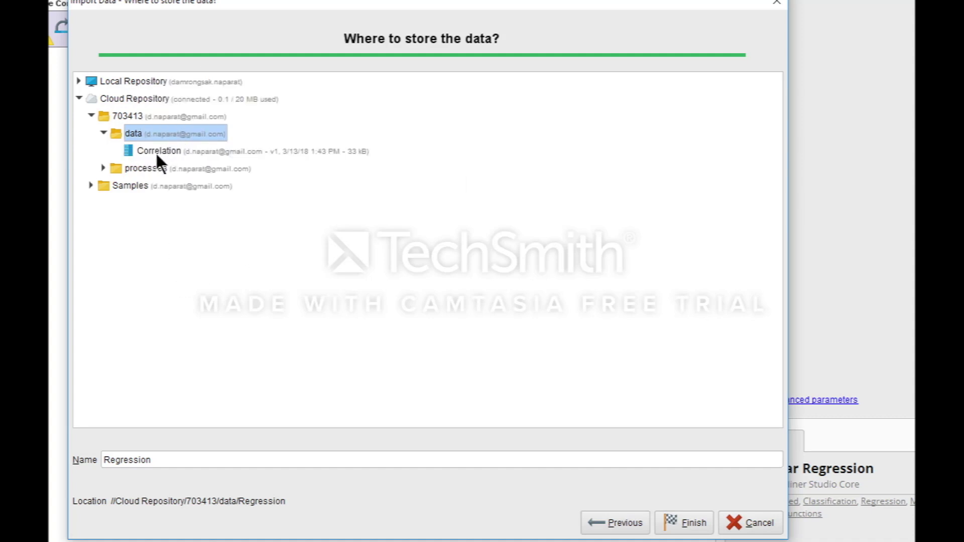
# - Try to store the imported data in the cloud repository's data folder under the name Correlation, and decline overwriting
pyautogui.moveTo(156, 159)
pyautogui.moveTo(155, 100)
pyautogui.moveTo(156, 177)
pyautogui.click(154, 151)
pyautogui.click(152, 133)
pyautogui.click(687, 524)
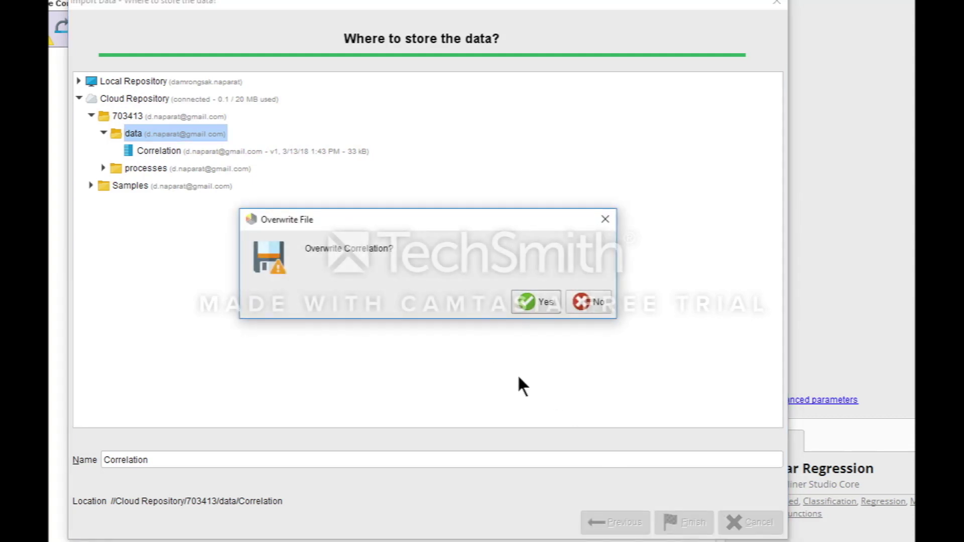
pyautogui.click(592, 301)
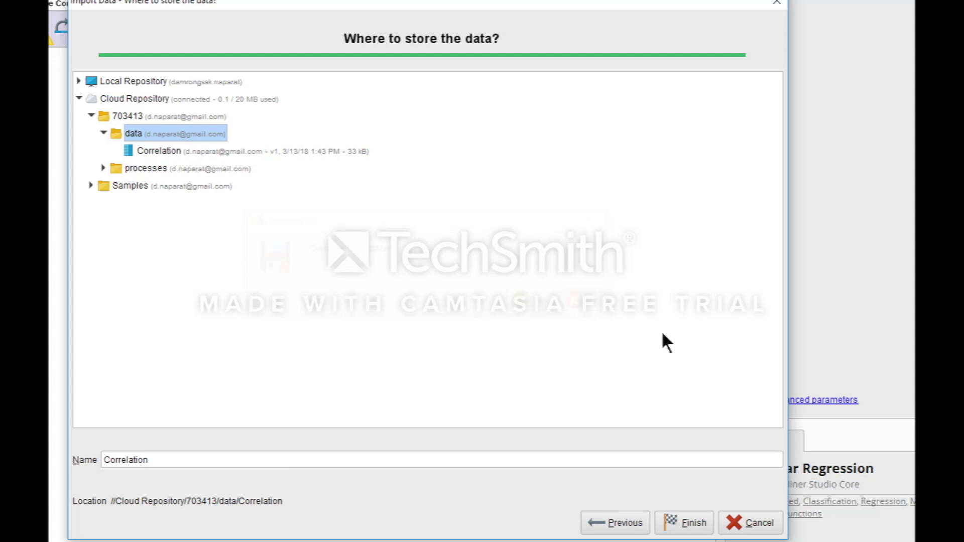
# - Go back to the file selection, choose Regression.csv again and retry finishing the import, declining to overwrite Correlation
pyautogui.click(630, 525)
pyautogui.click(630, 524)
pyautogui.click(629, 525)
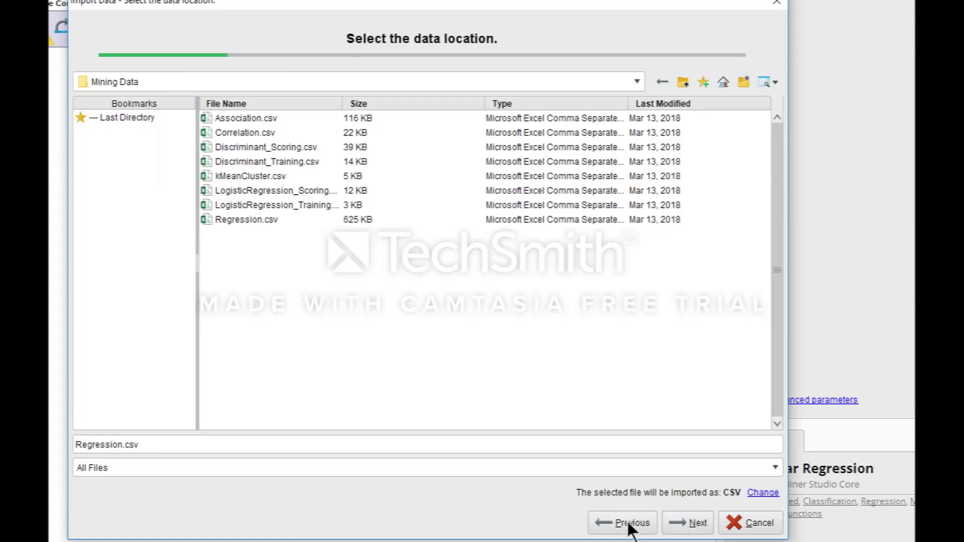
pyautogui.click(247, 218)
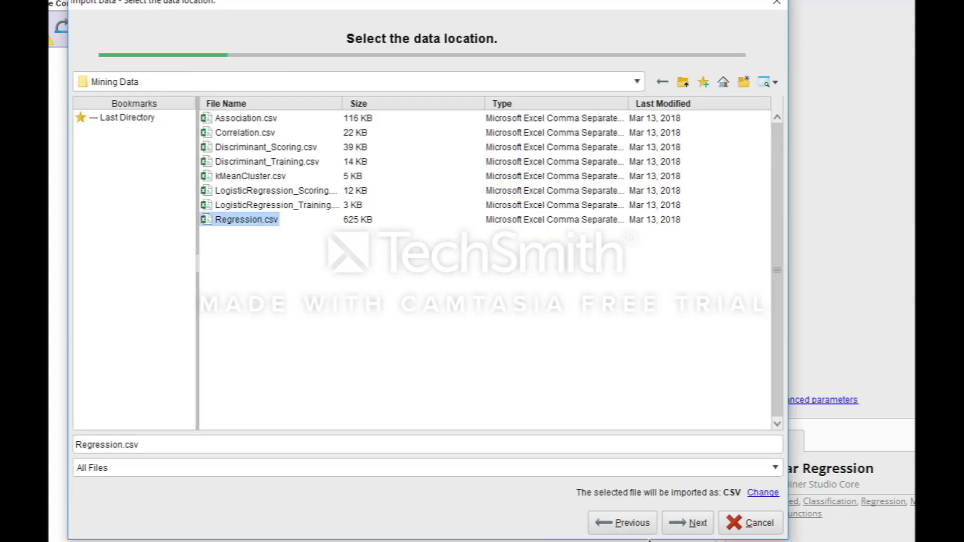
pyautogui.click(675, 518)
pyautogui.click(683, 519)
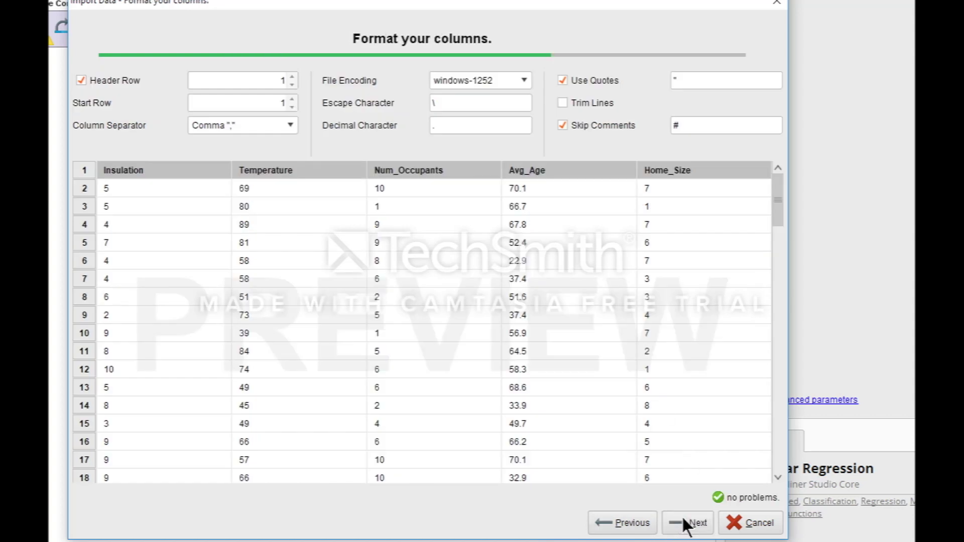
pyautogui.click(683, 520)
pyautogui.click(684, 521)
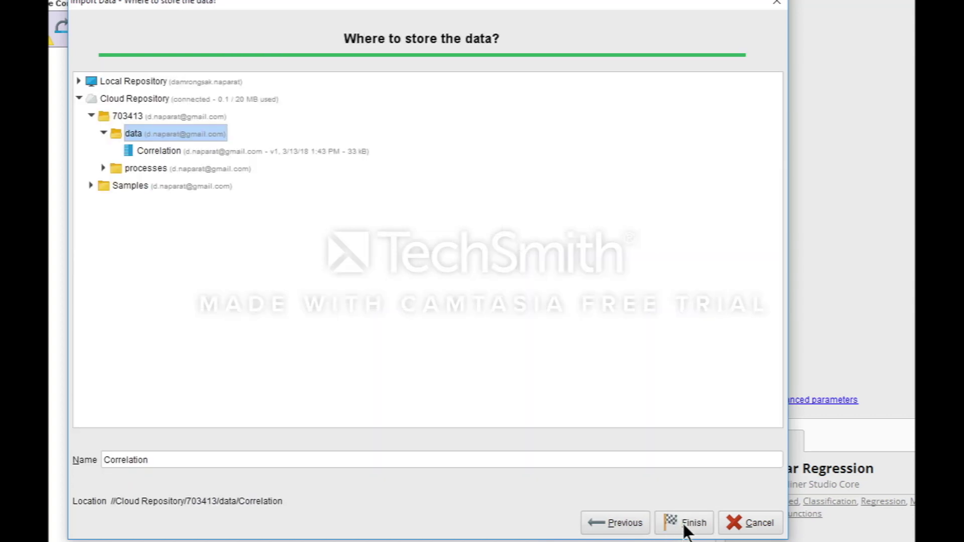
pyautogui.click(685, 523)
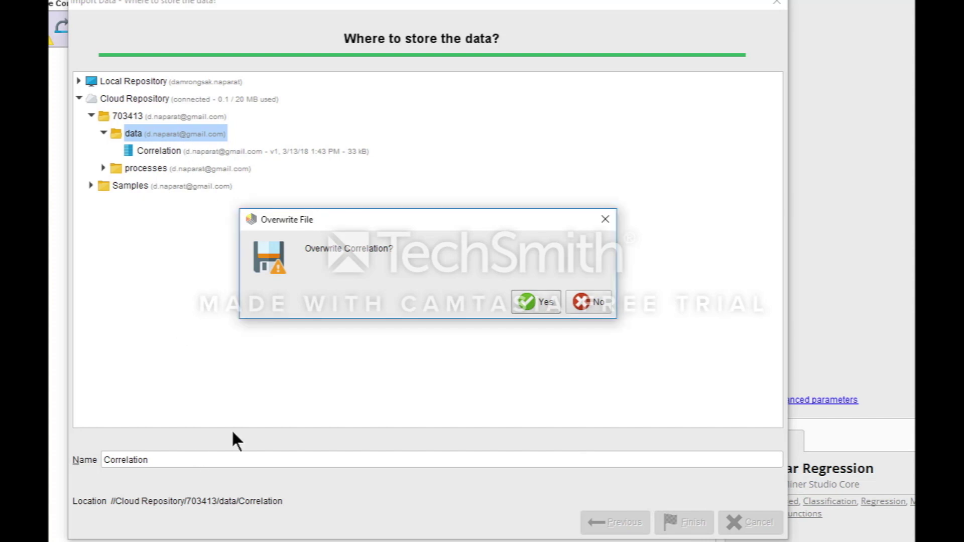
pyautogui.click(586, 296)
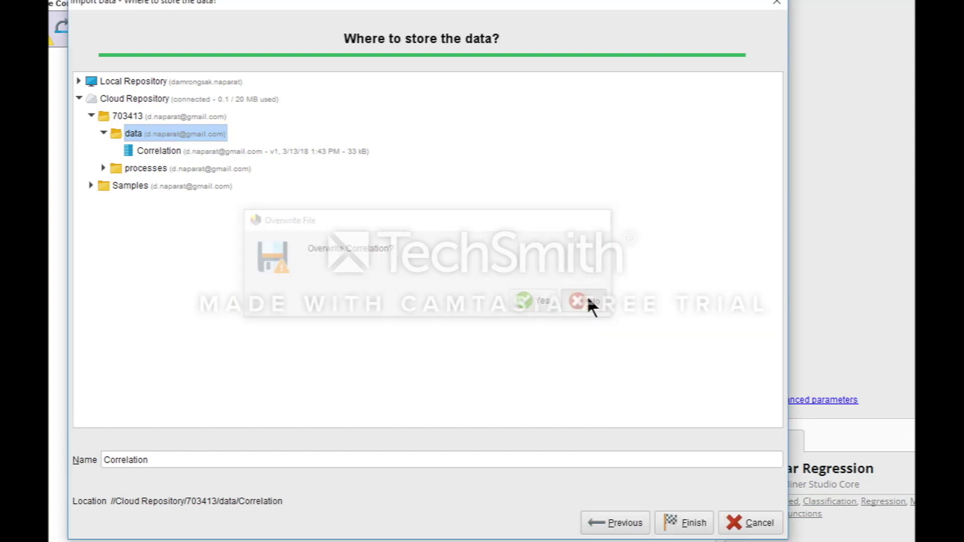
# - Name the imported data set Regression and finish storing it in the cloud repository's 703413/data folder
pyautogui.doubleClick(192, 456)
pyautogui.write('Re')
pyautogui.press('BackSpace')
pyautogui.press('BackSpace')
pyautogui.write('Regression')
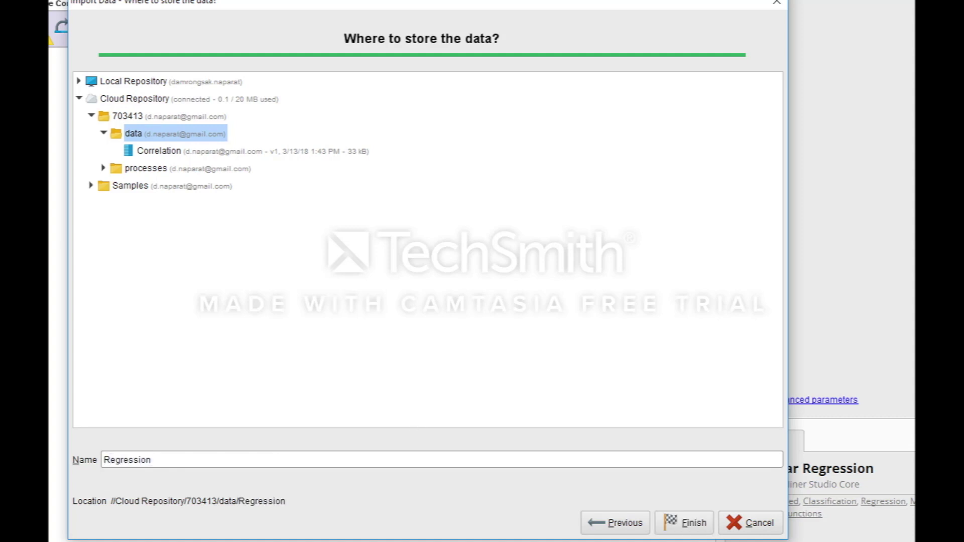
pyautogui.click(688, 523)
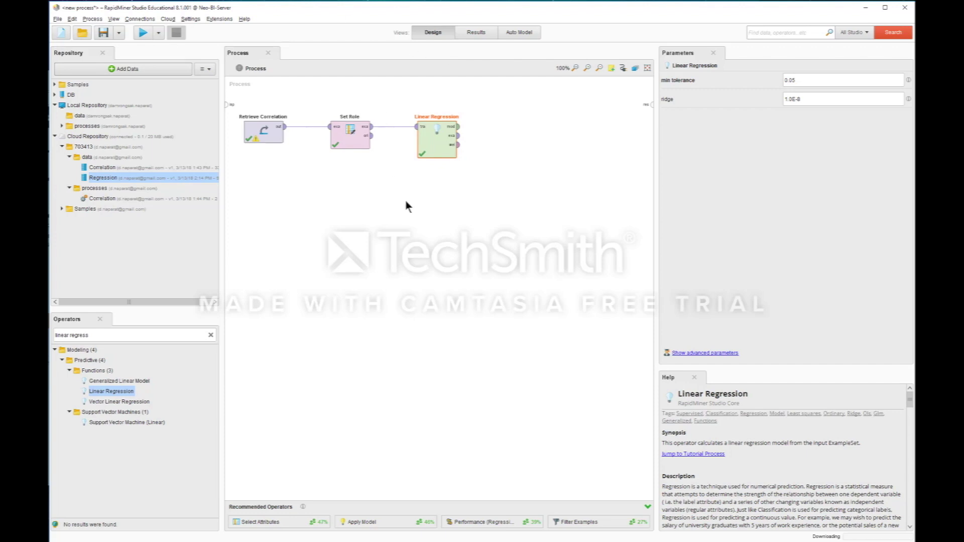
# - Open the stored Regression data set and examine its statistics with all five attributes expanded to show their charts
pyautogui.doubleClick(107, 177)
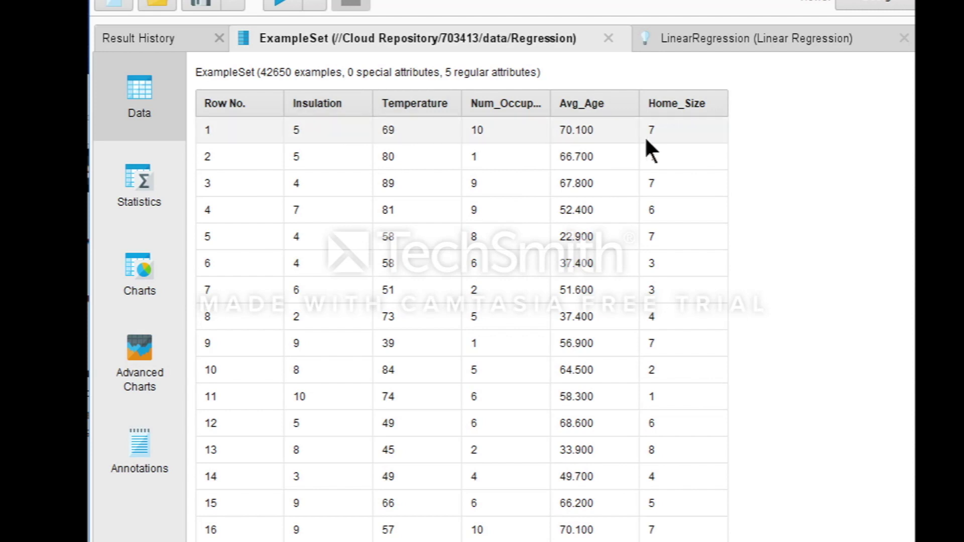
pyautogui.moveTo(681, 115)
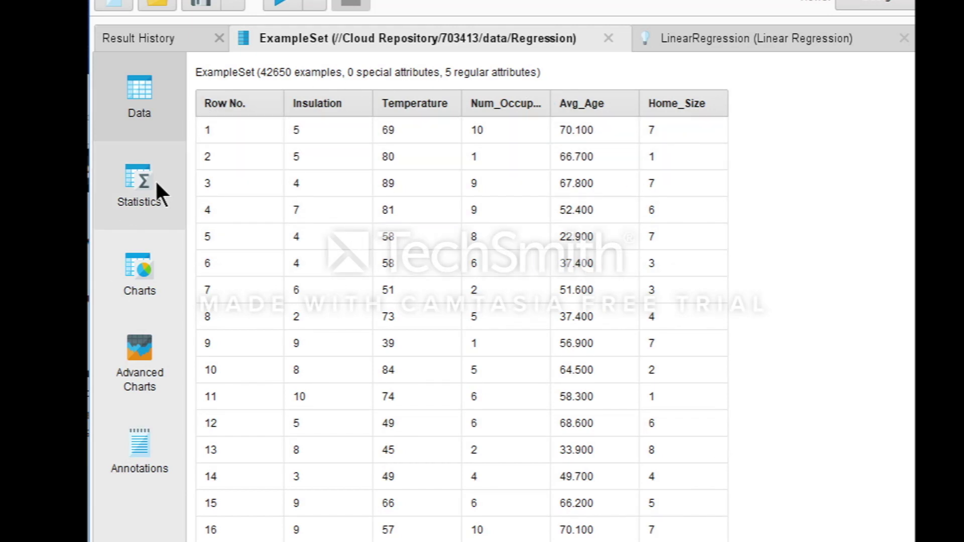
pyautogui.click(140, 184)
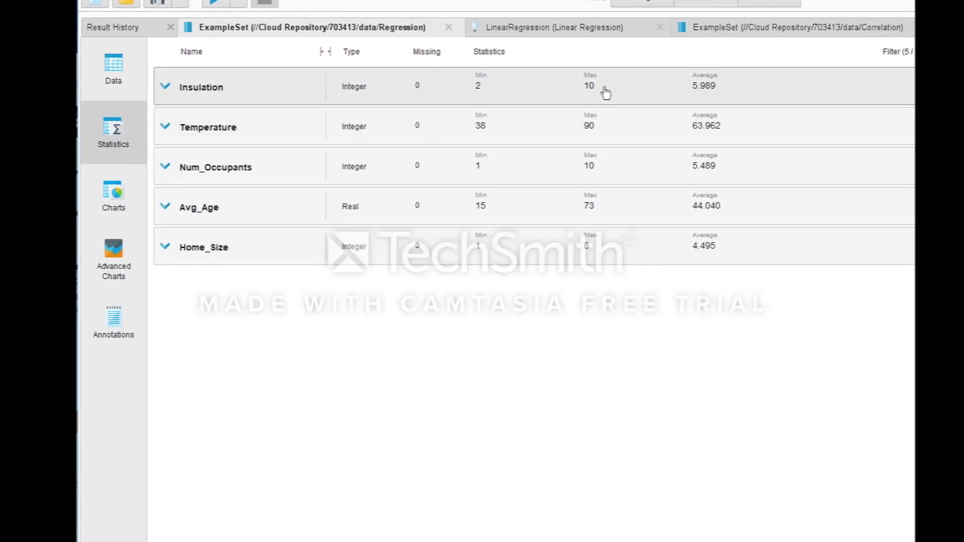
pyautogui.click(167, 89)
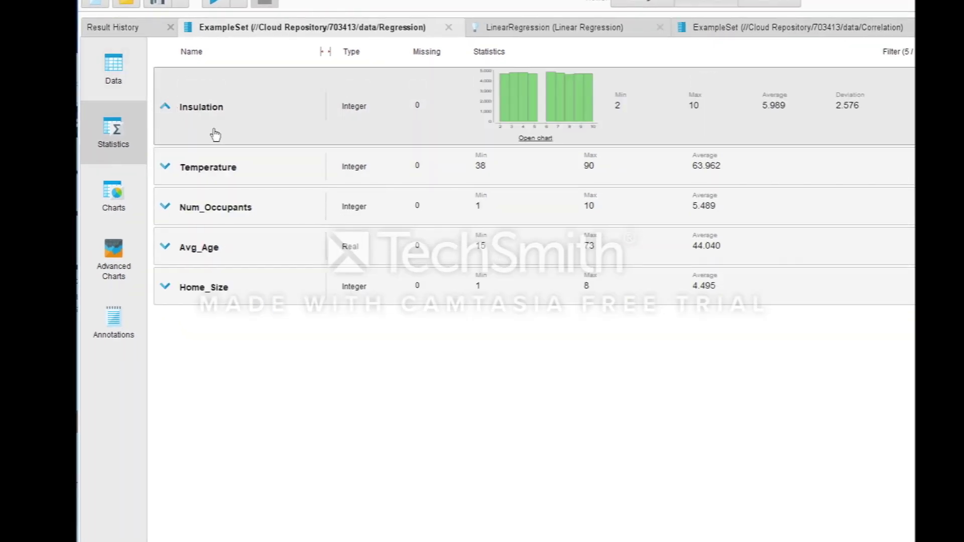
pyautogui.click(167, 173)
pyautogui.click(171, 259)
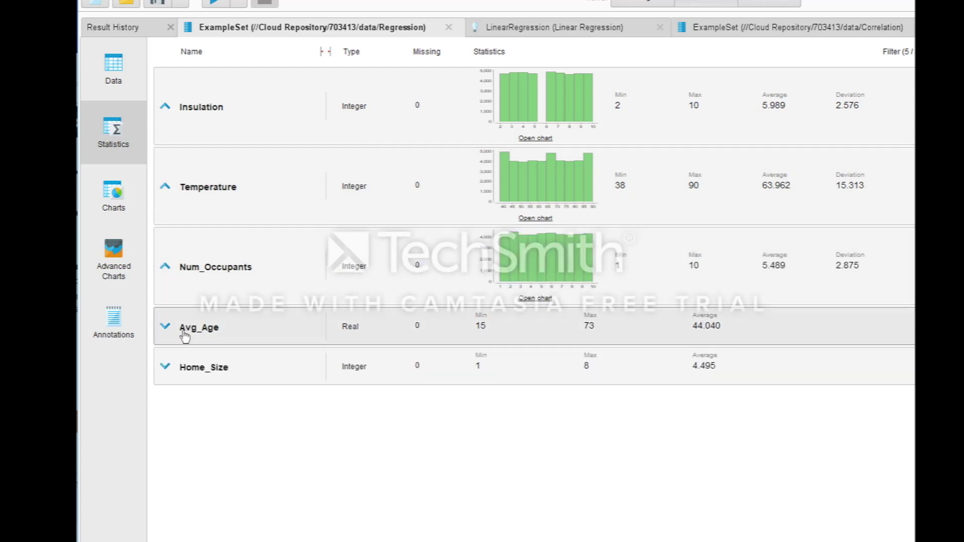
pyautogui.click(173, 335)
pyautogui.click(165, 406)
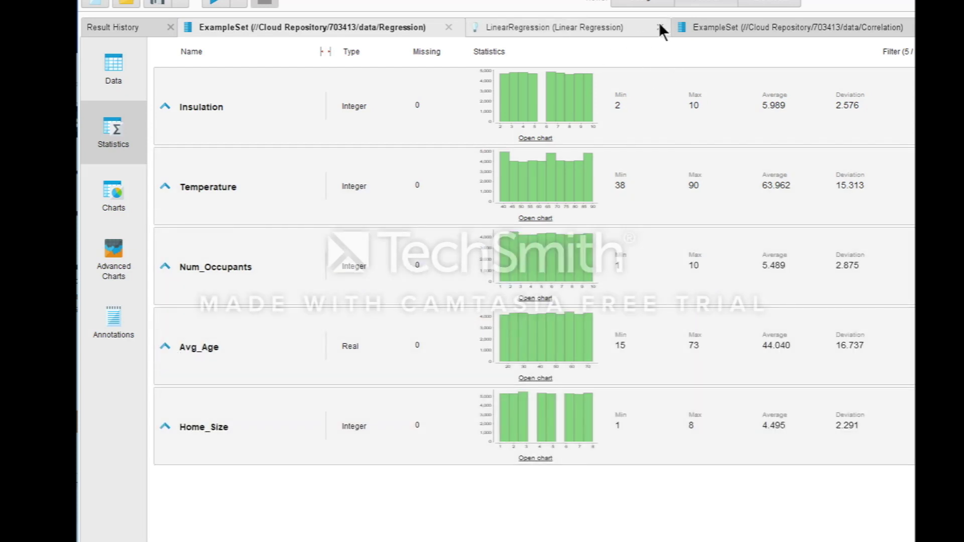
# - Close the LinearRegression result and show the statistics of the Correlation example set
pyautogui.click(660, 25)
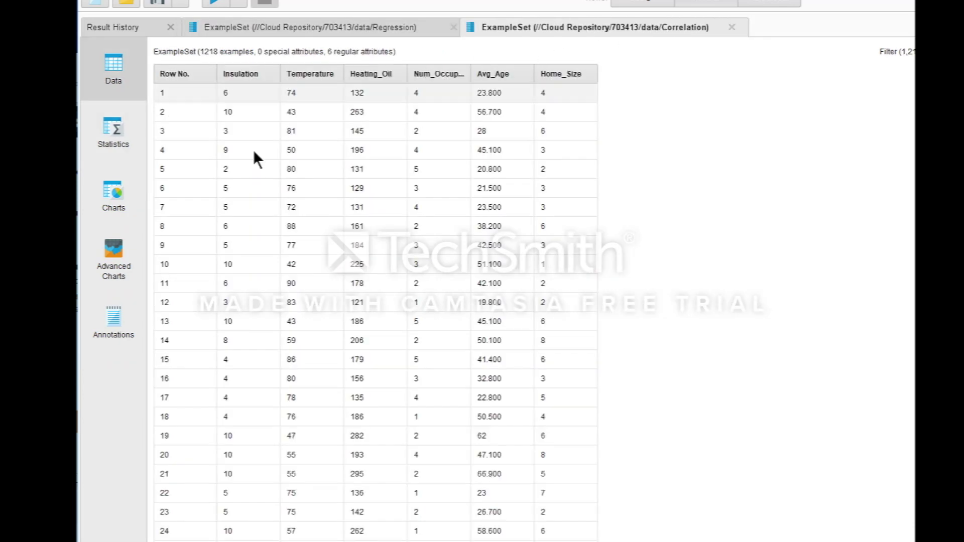
pyautogui.click(113, 146)
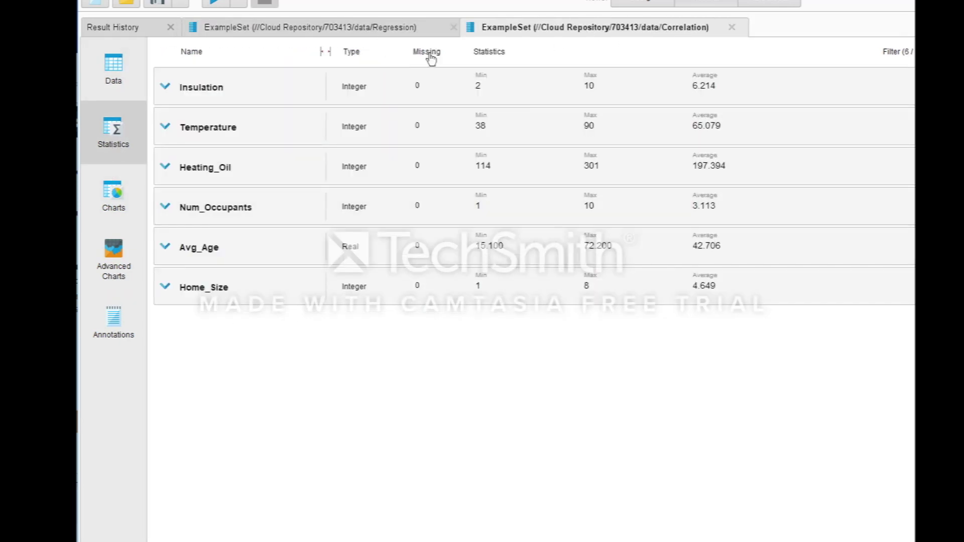
pyautogui.click(378, 26)
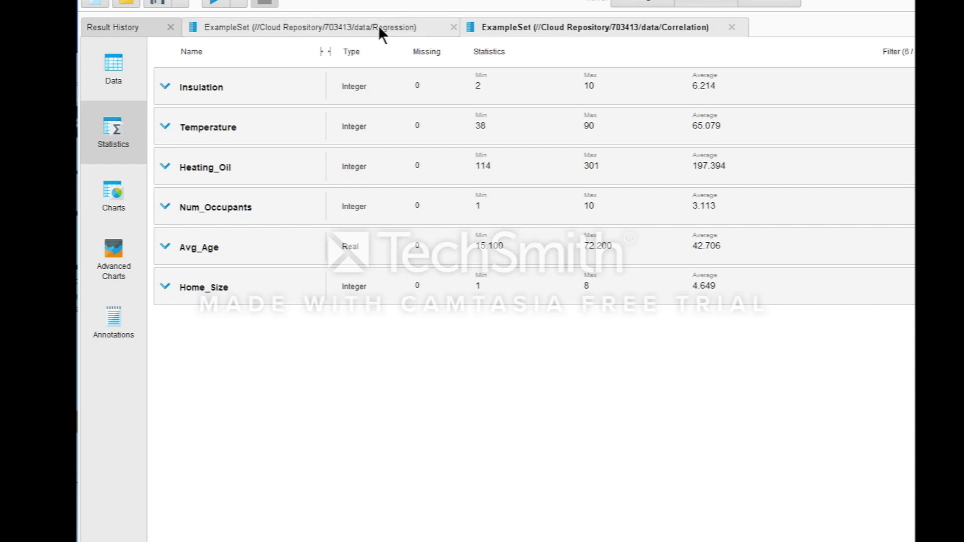
pyautogui.click(504, 30)
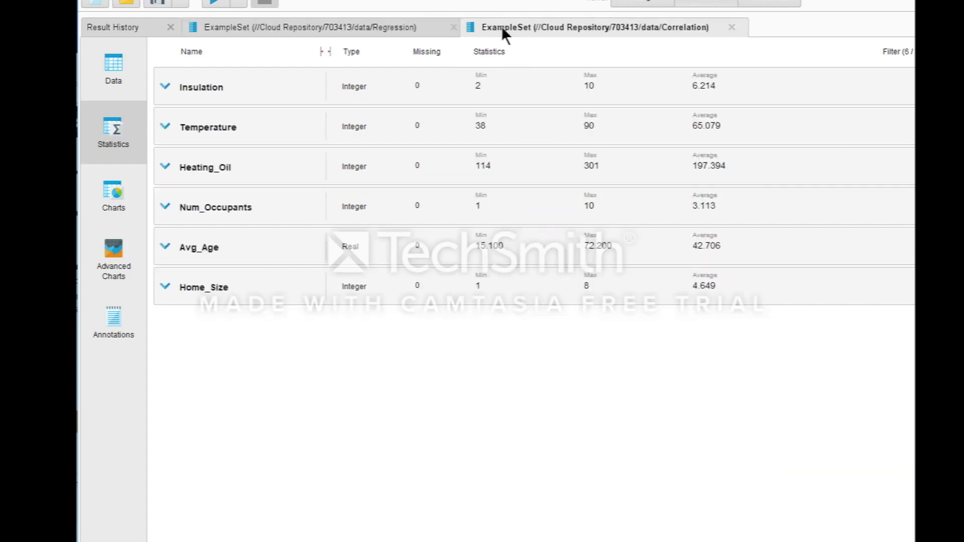
# - Return to the Regression example set's statistics and collapse the details of all five attributes
pyautogui.click(359, 29)
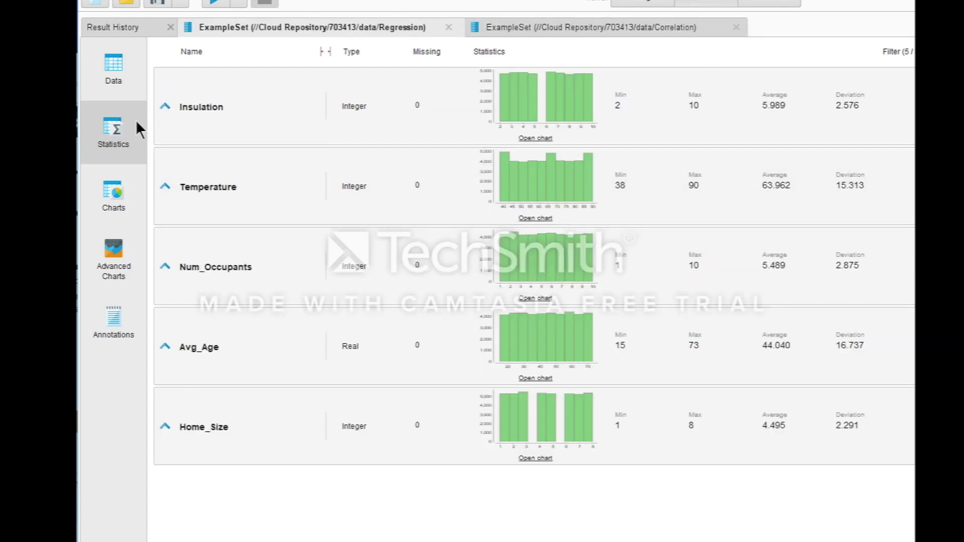
pyautogui.click(165, 105)
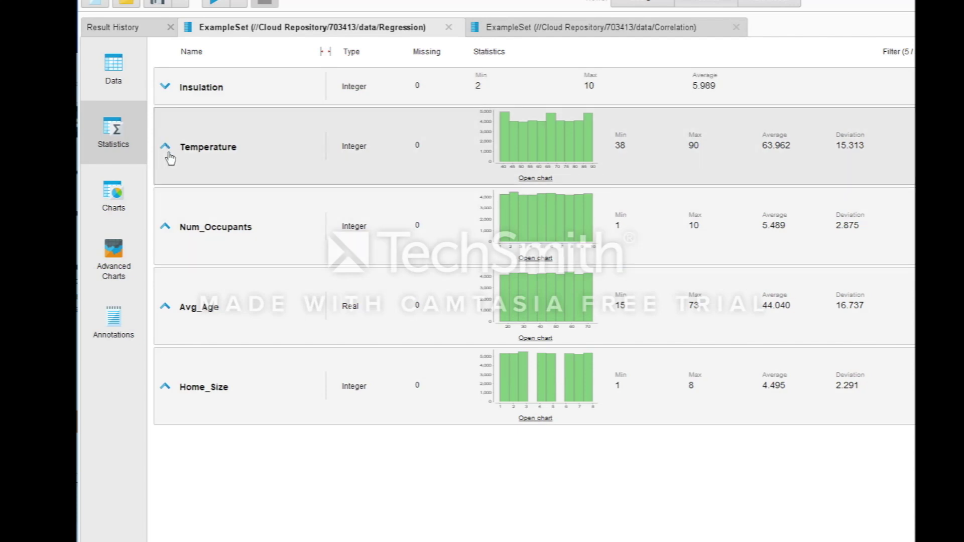
pyautogui.click(165, 147)
pyautogui.click(162, 188)
pyautogui.click(172, 227)
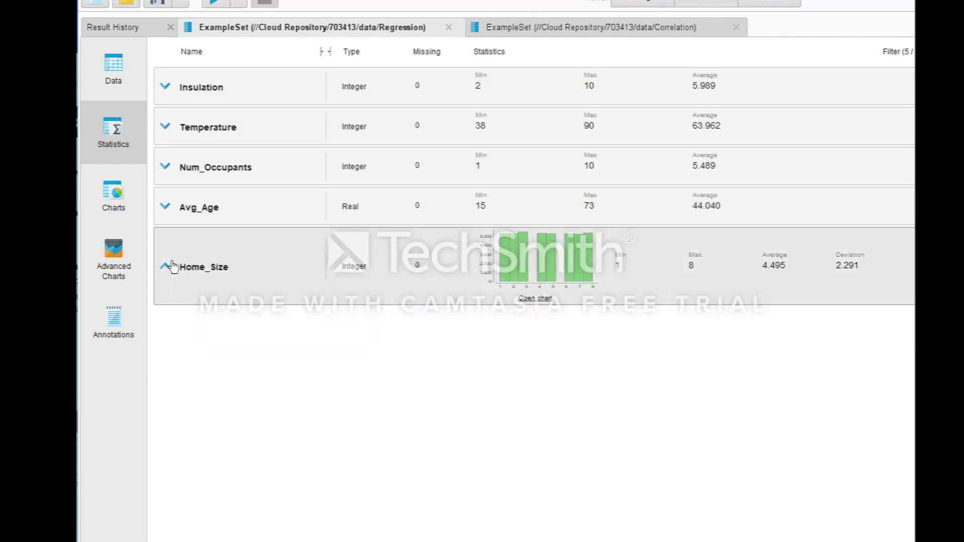
pyautogui.click(171, 266)
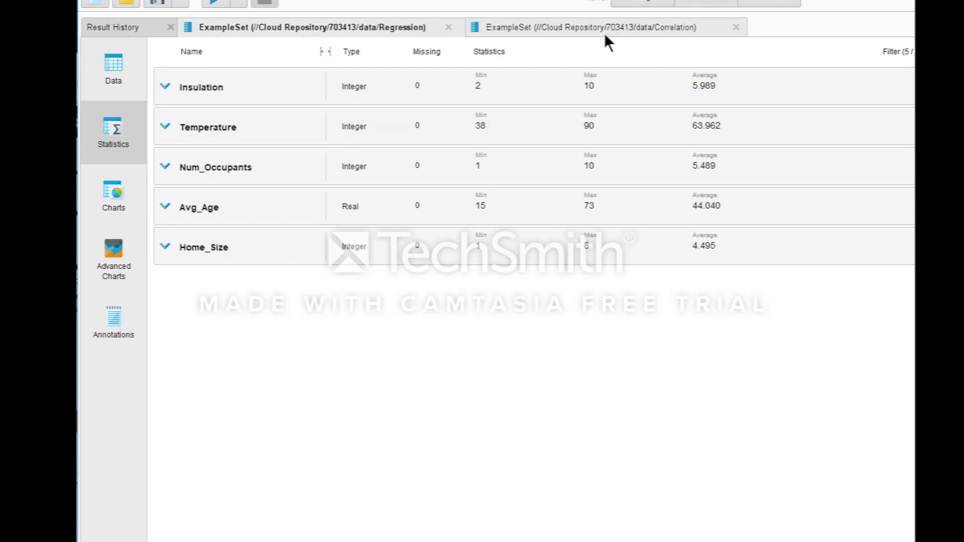
# - Compare the minimum and maximum of each attribute between the Correlation and Regression example sets' statistics
pyautogui.click(535, 25)
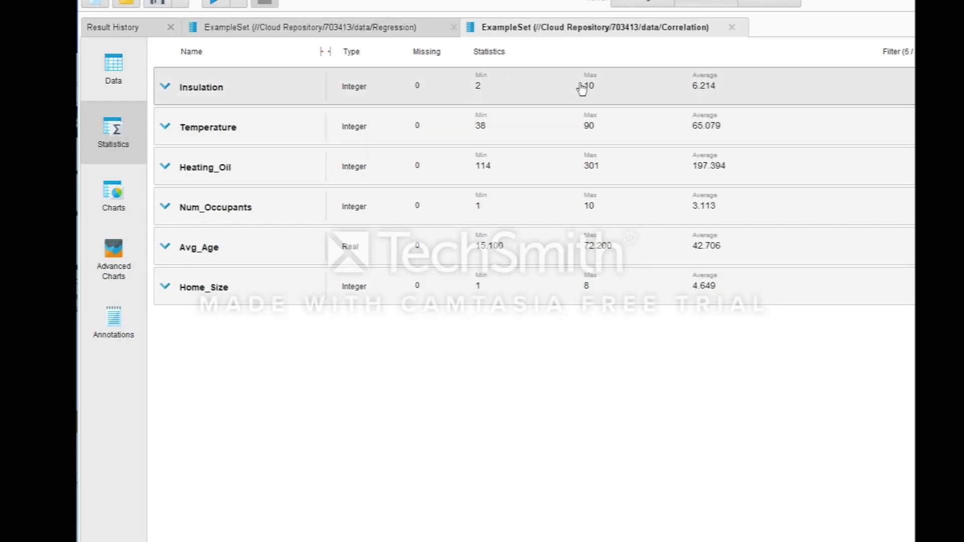
pyautogui.click(380, 27)
pyautogui.click(512, 27)
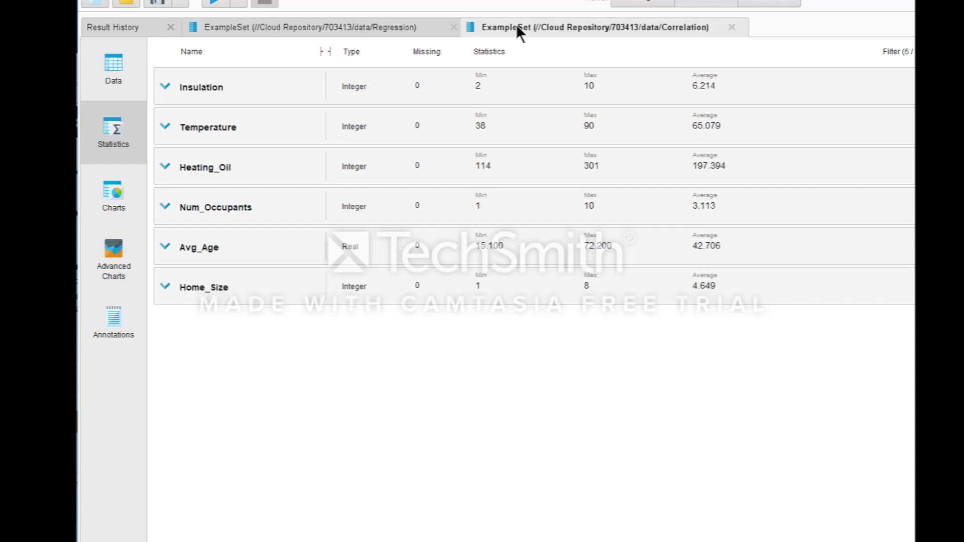
pyautogui.click(434, 26)
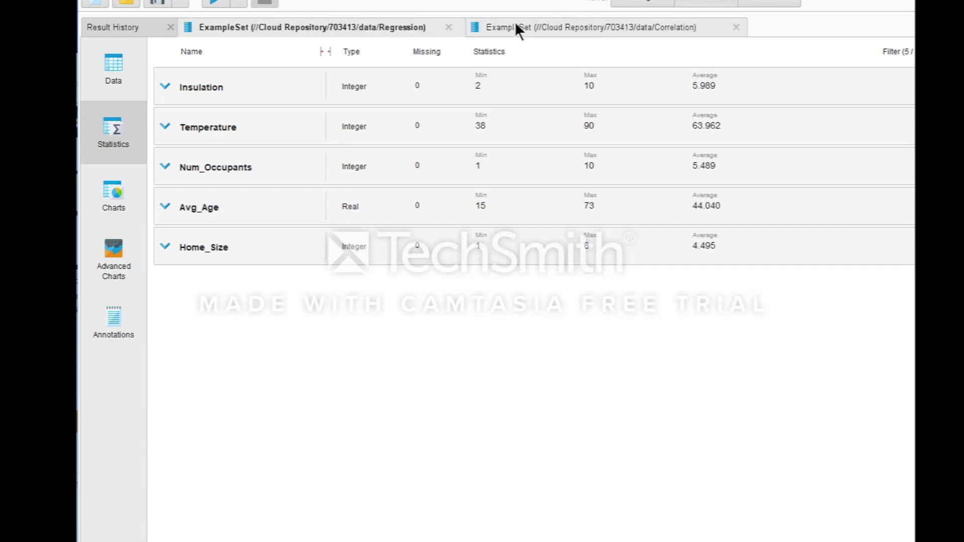
pyautogui.click(514, 26)
pyautogui.click(432, 26)
pyautogui.click(515, 25)
pyautogui.click(418, 29)
pyautogui.click(526, 28)
pyautogui.click(411, 34)
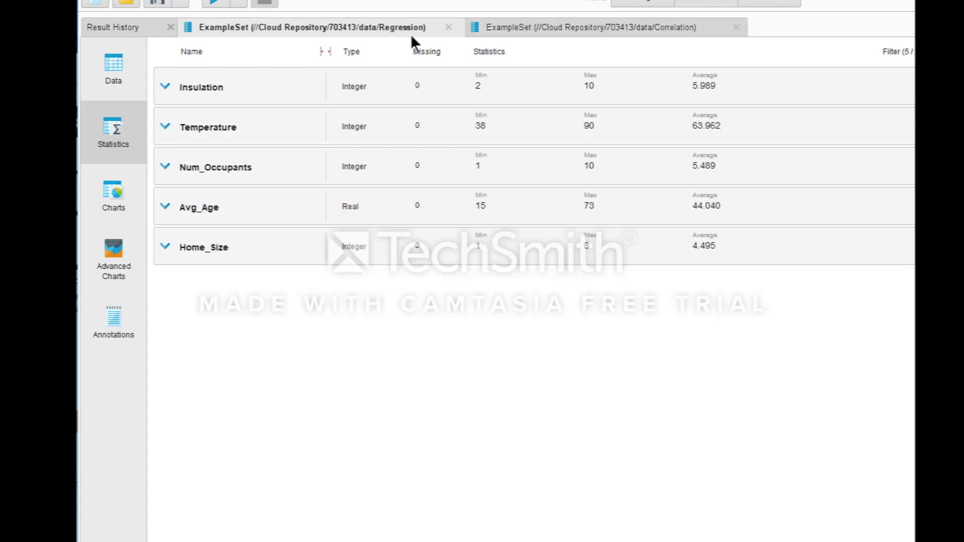
pyautogui.click(528, 26)
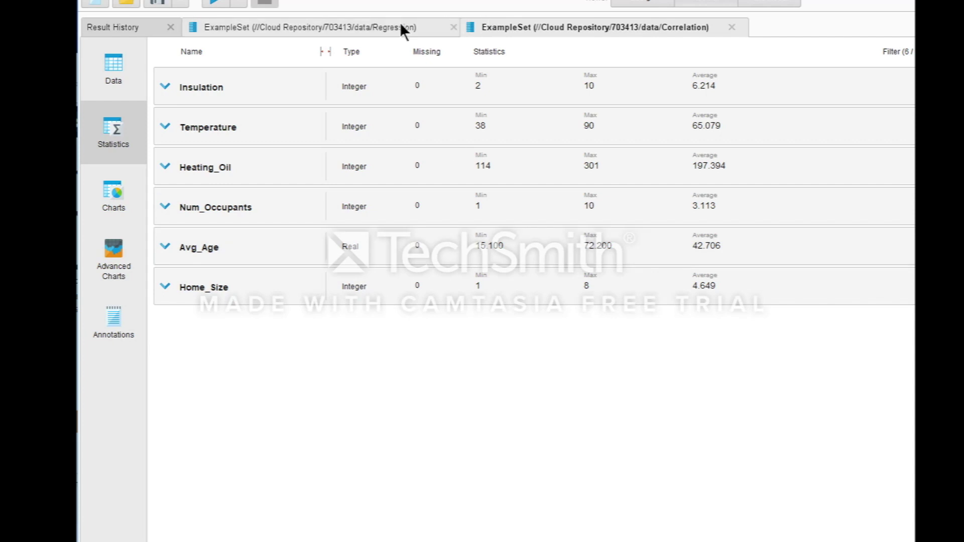
pyautogui.click(399, 27)
pyautogui.click(512, 28)
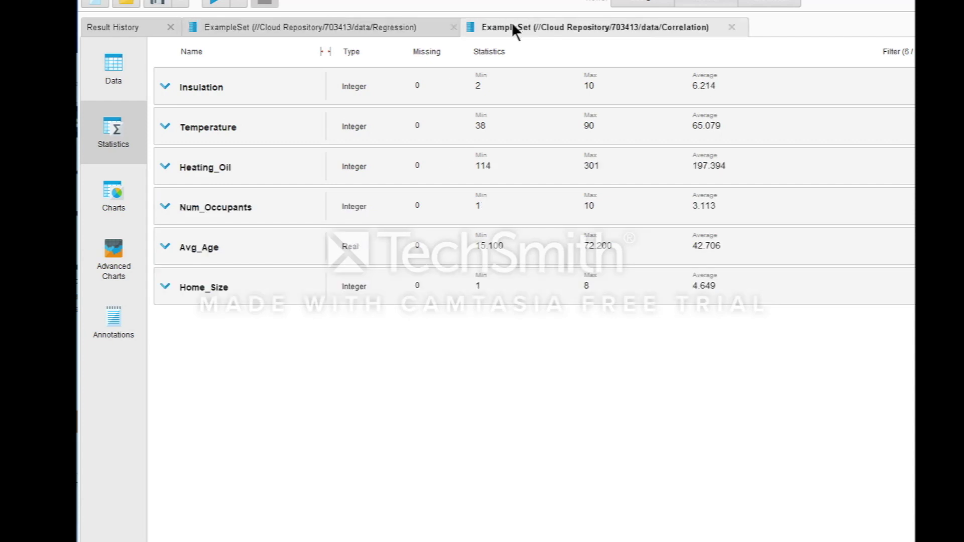